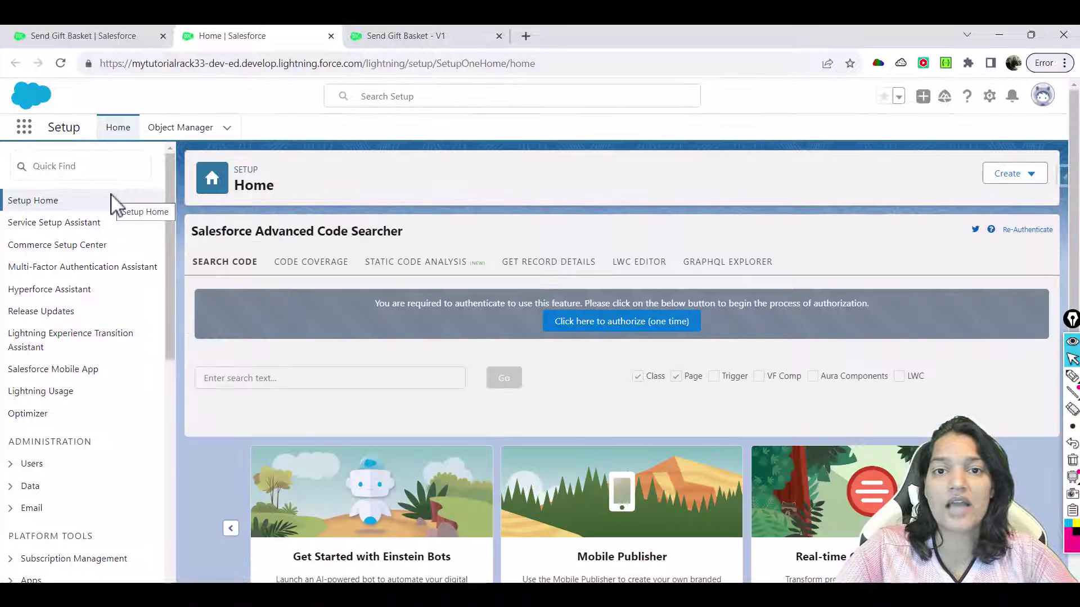
# Step: Filter Setup's Quick Find with 'flow' and open the Flows list page
pyautogui.click(99, 176)
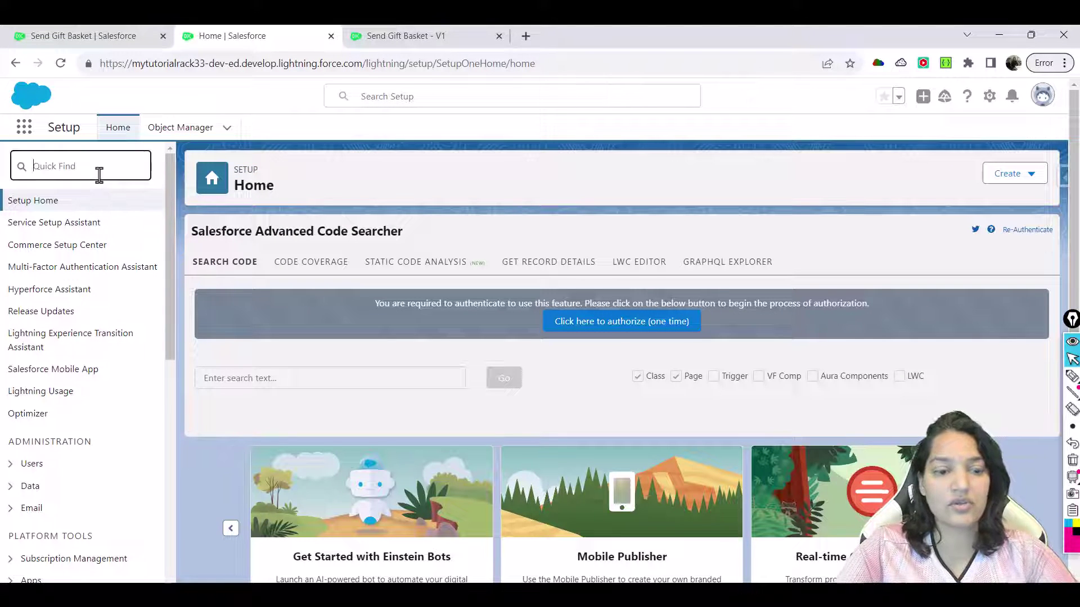
pyautogui.write('flow')
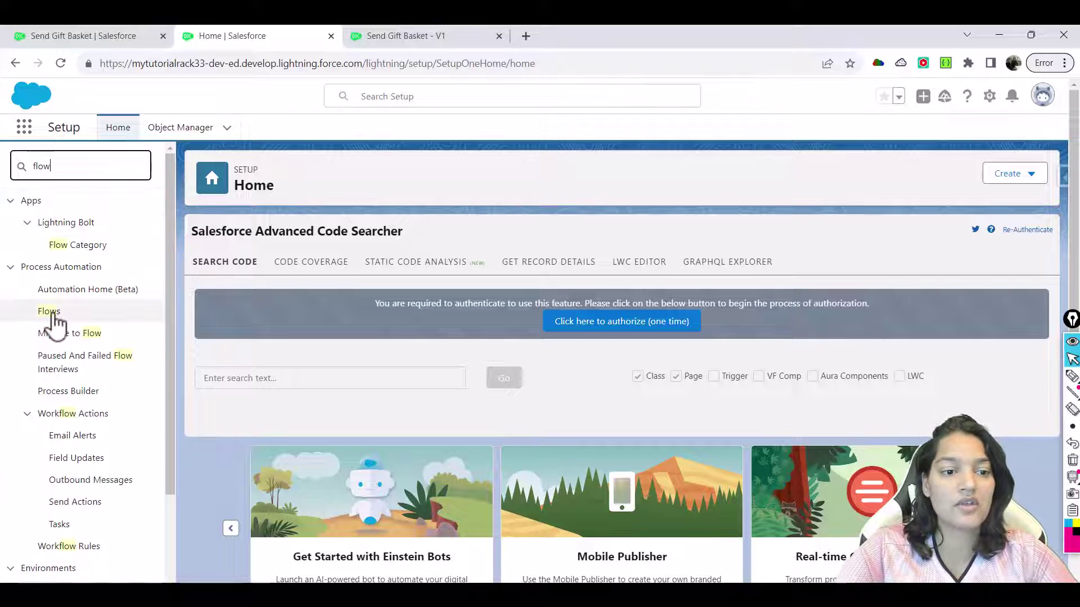
pyautogui.click(54, 316)
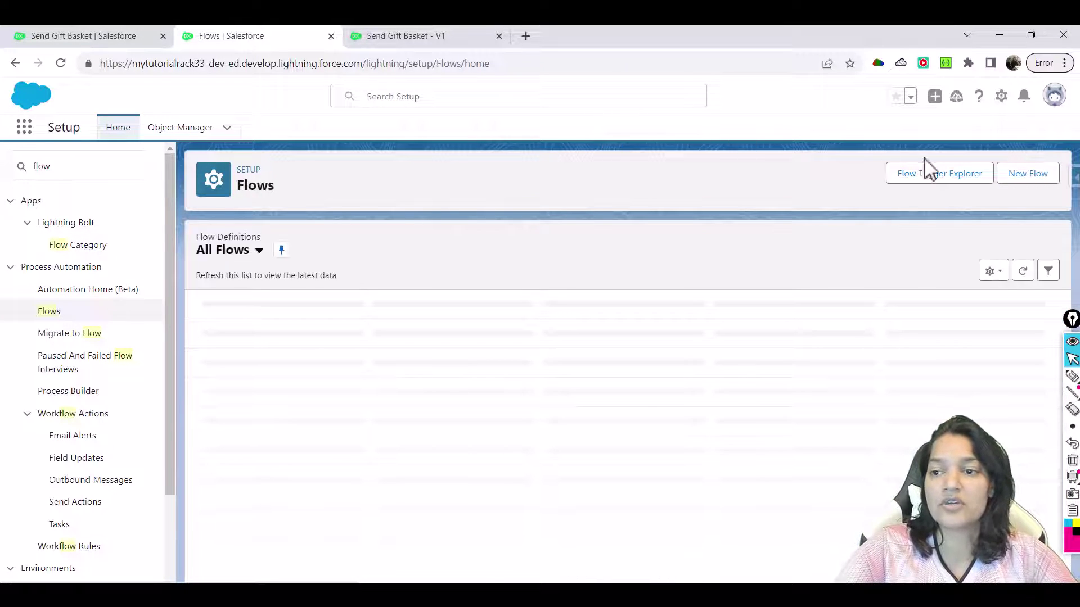
# Step: Create a new flow of type Recommendation Strategy from the All + Templates list
pyautogui.click(1043, 181)
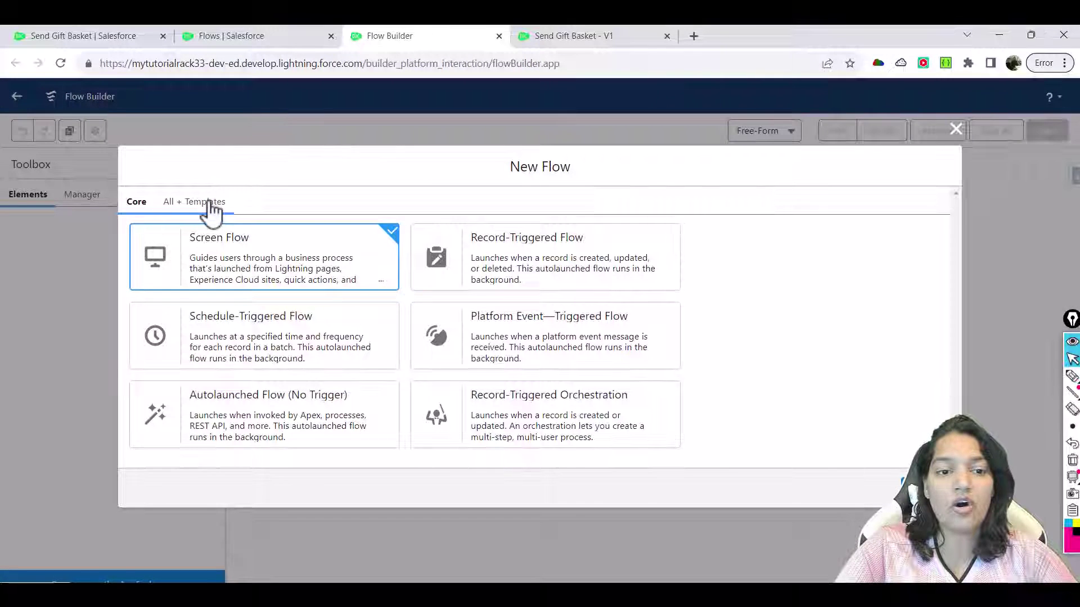
pyautogui.click(211, 208)
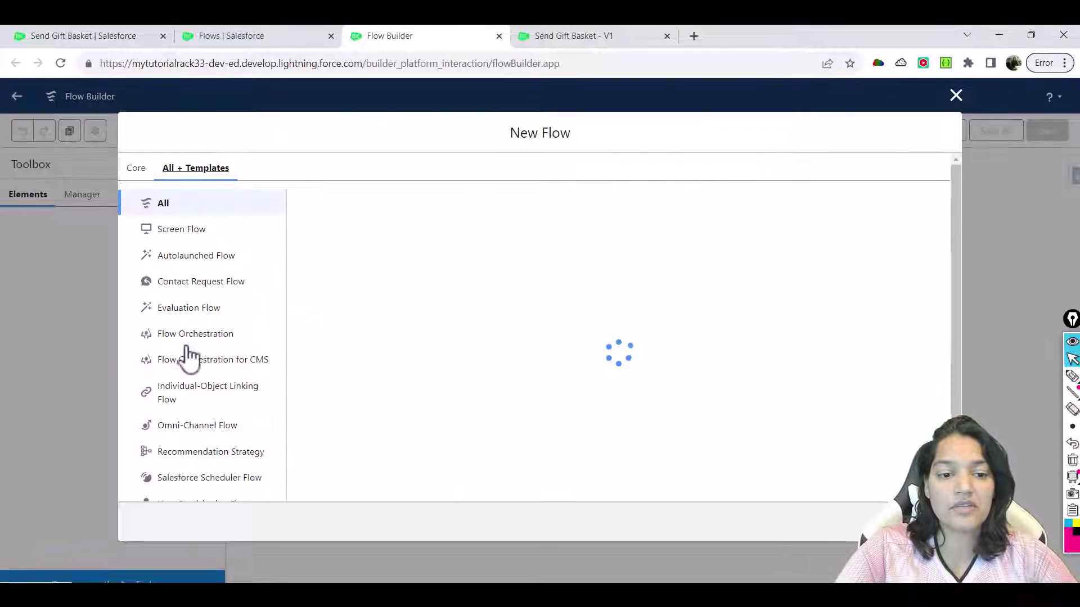
pyautogui.click(214, 456)
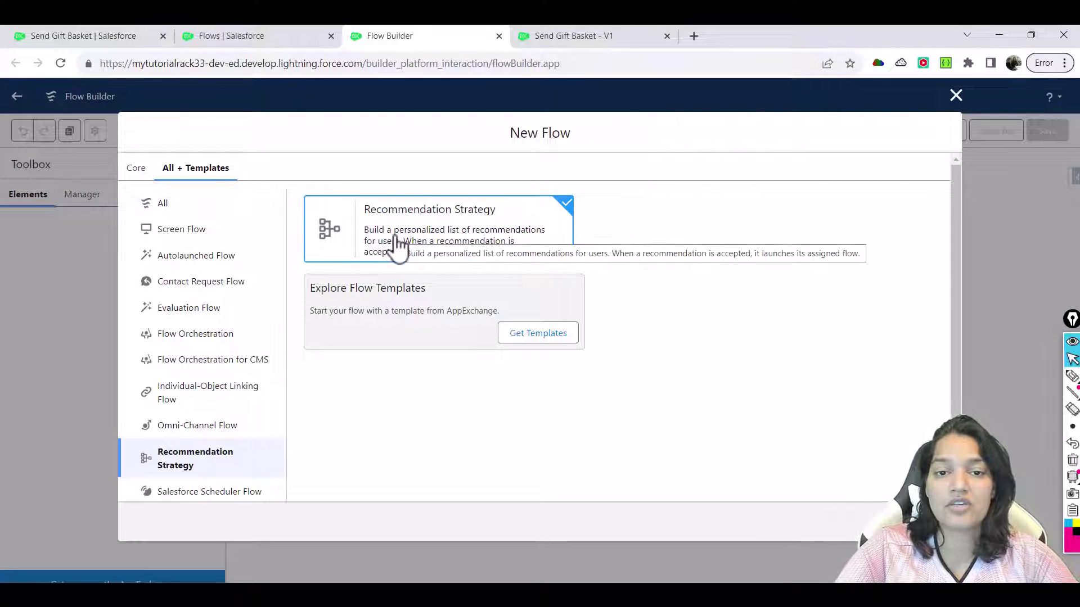
pyautogui.click(931, 522)
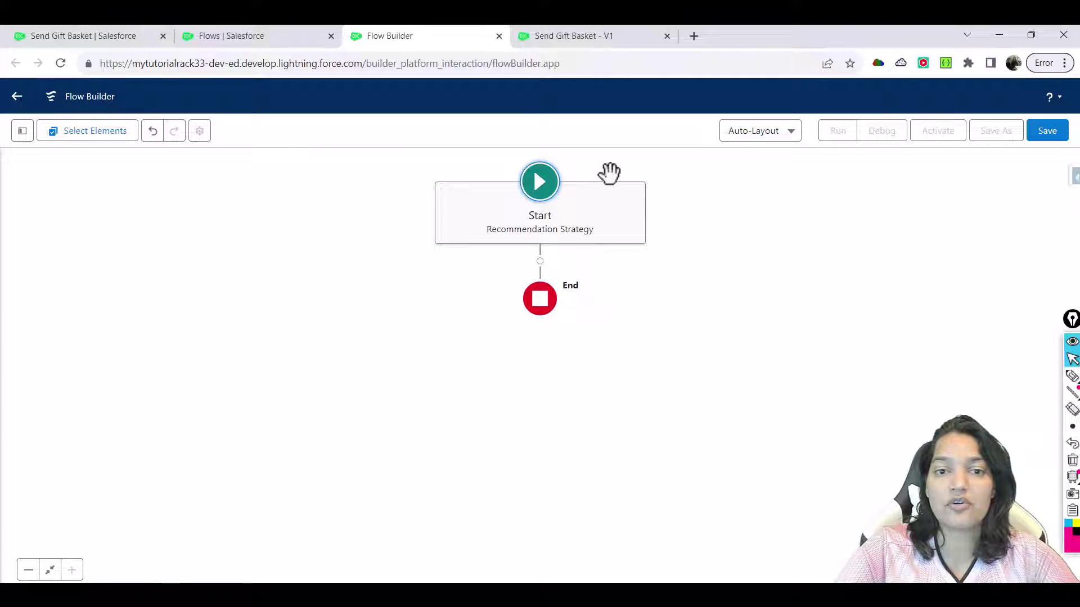
# Step: Change the canvas from Auto-Layout to Free-Form and show the Manager tab's resources
pyautogui.click(734, 140)
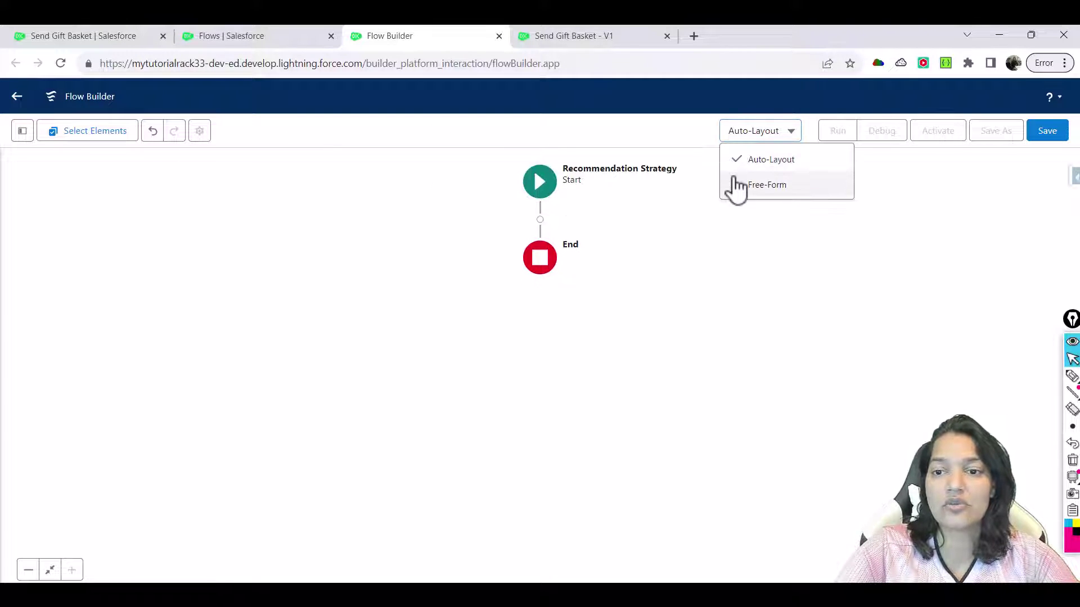
pyautogui.click(734, 186)
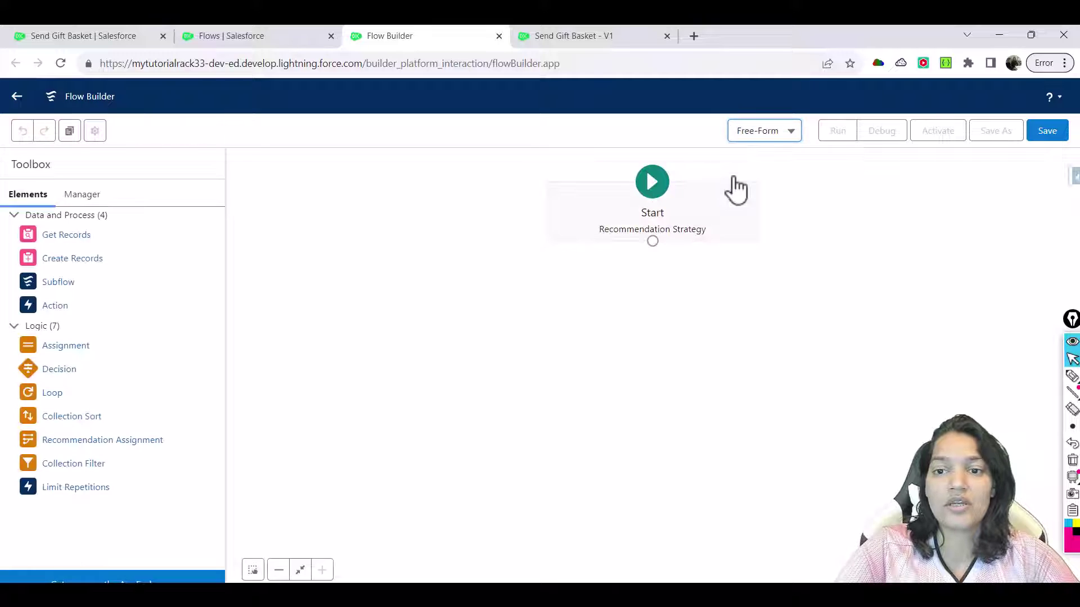
pyautogui.click(79, 197)
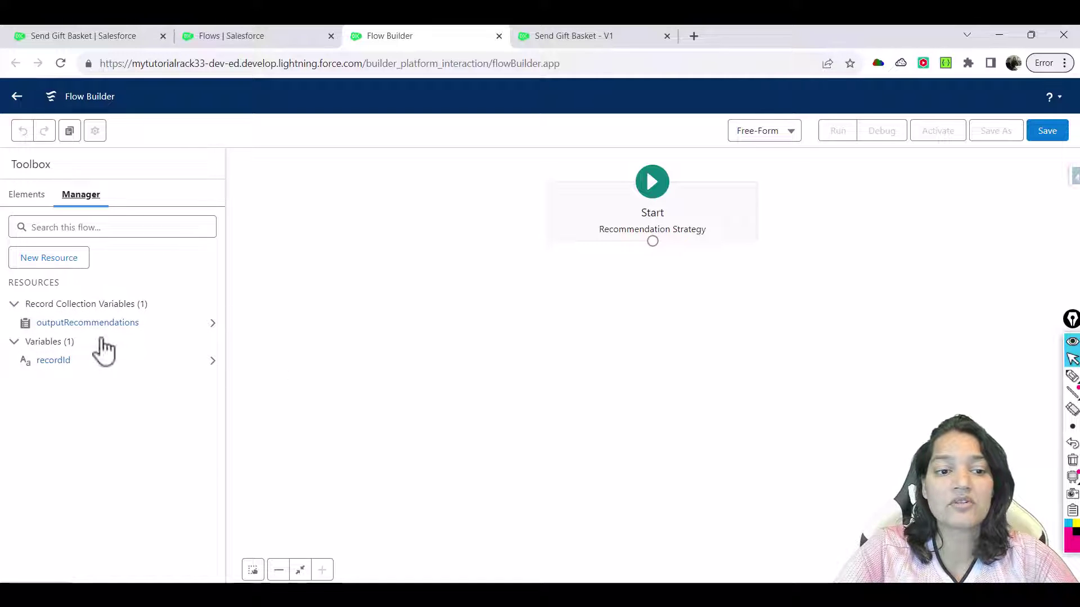
# Step: Open the outputRecommendations record collection variable in the Edit Variable dialog, highlighting its output availability
pyautogui.click(213, 324)
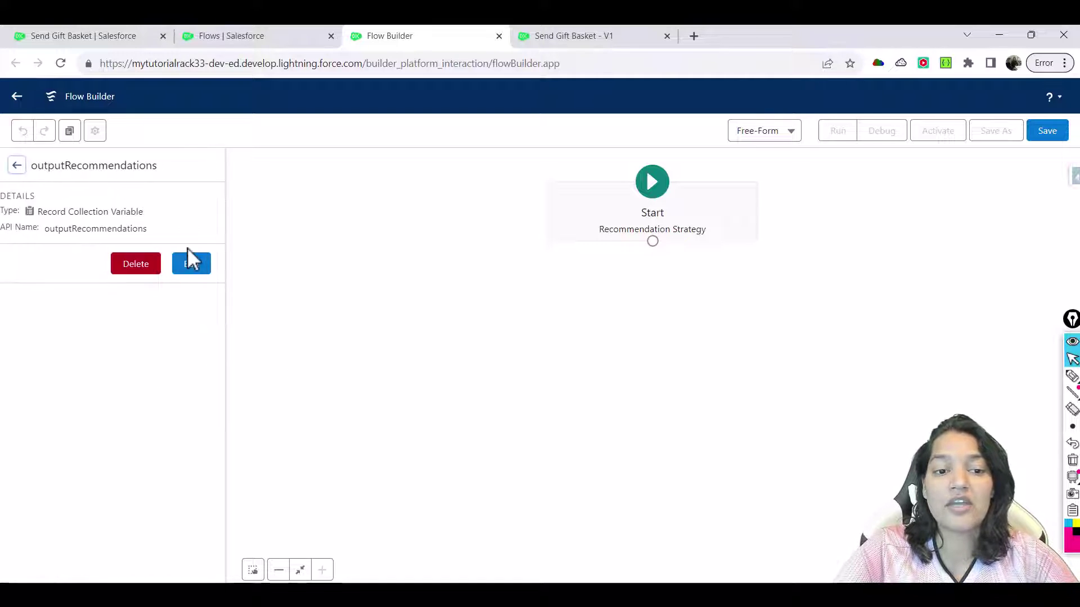
pyautogui.click(190, 264)
pyautogui.moveTo(276, 404); pyautogui.dragTo(347, 416)
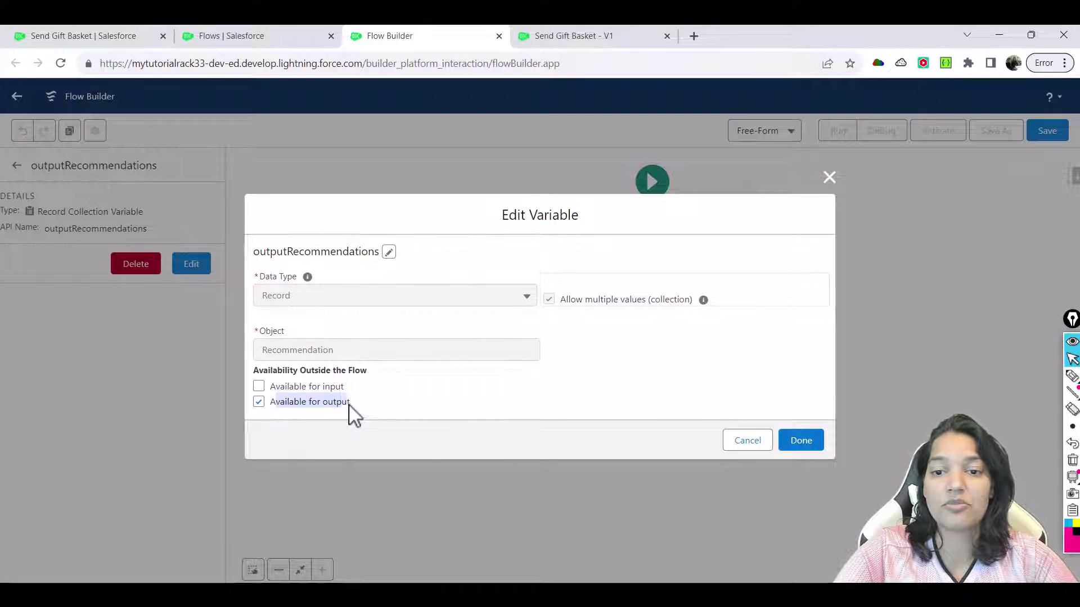
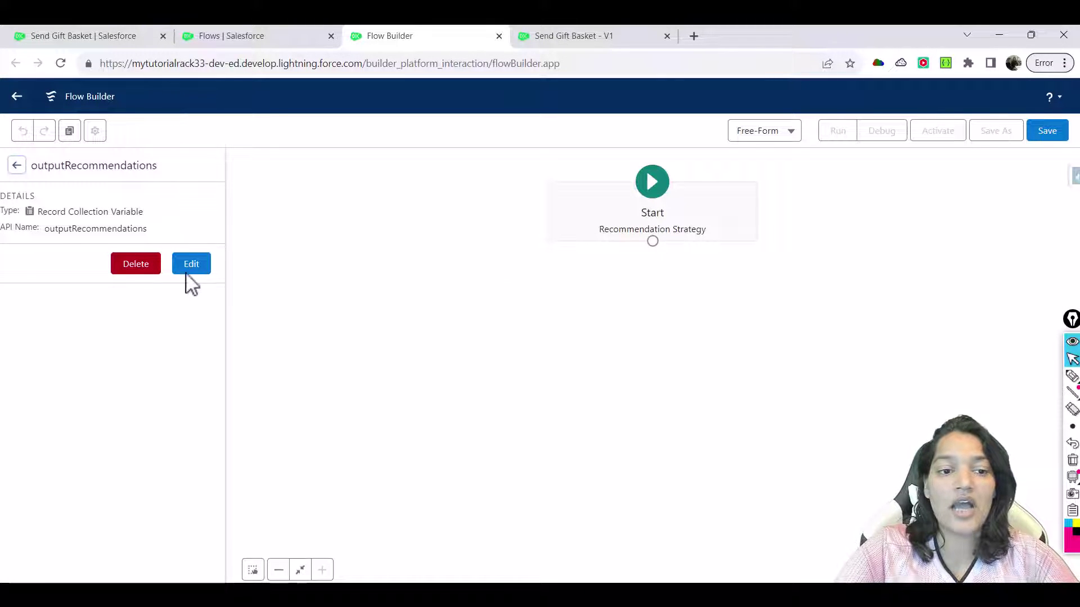
# Step: Close the outputRecommendations variable details and bring up the list of flow elements
pyautogui.click(16, 164)
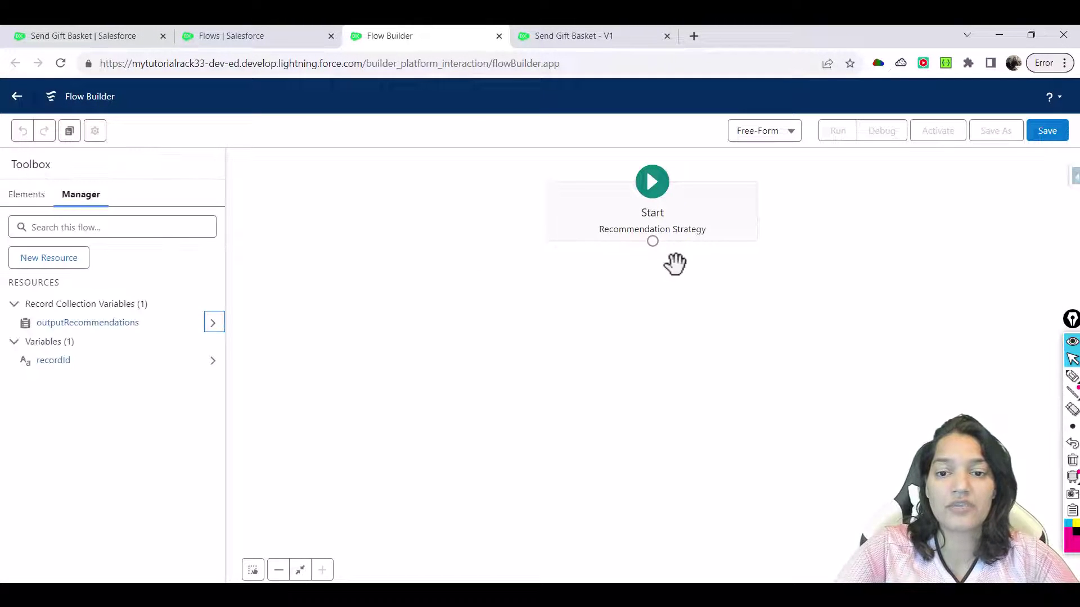
pyautogui.click(25, 196)
# Step: Add a Get Records element labelled 'Get Account Record' that queries the Account object
pyautogui.moveTo(62, 243); pyautogui.dragTo(641, 277)
pyautogui.write('Get Account Record')
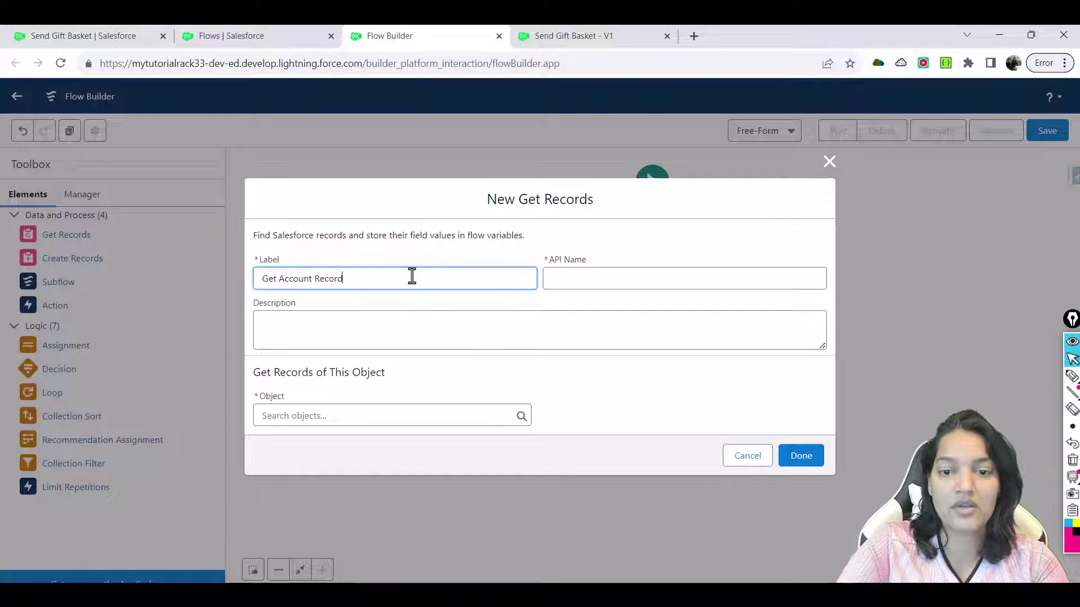
pyautogui.press('Tab')
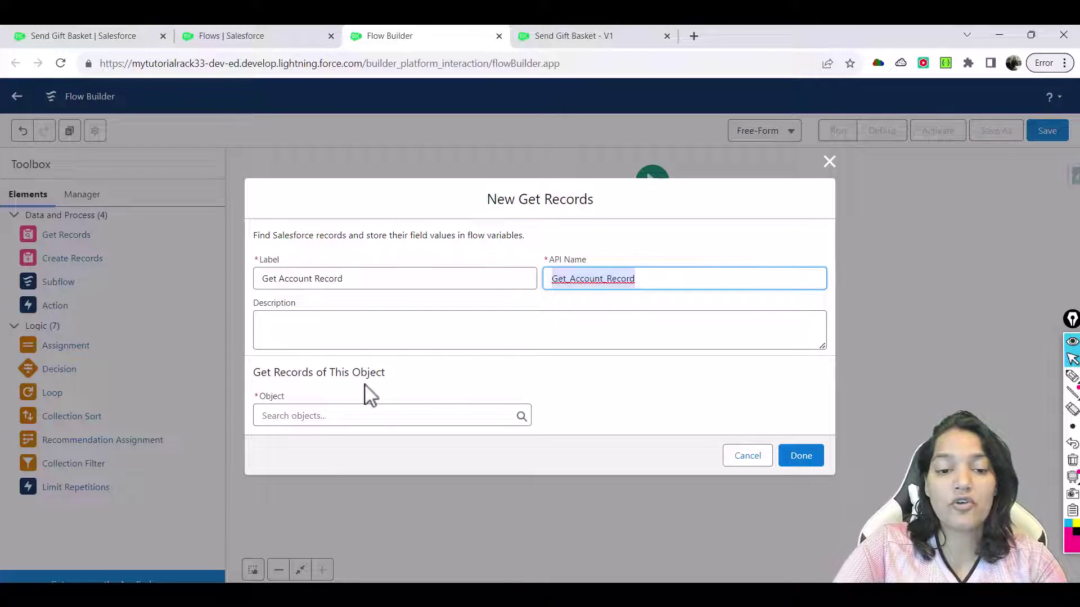
pyautogui.click(339, 420)
pyautogui.write('Acc')
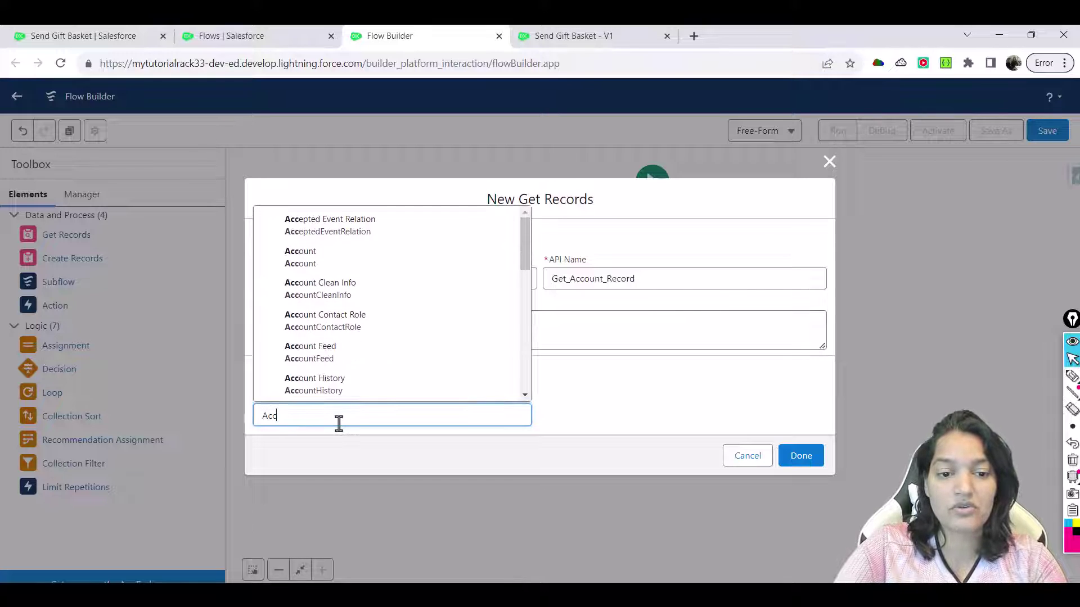
pyautogui.write('ount')
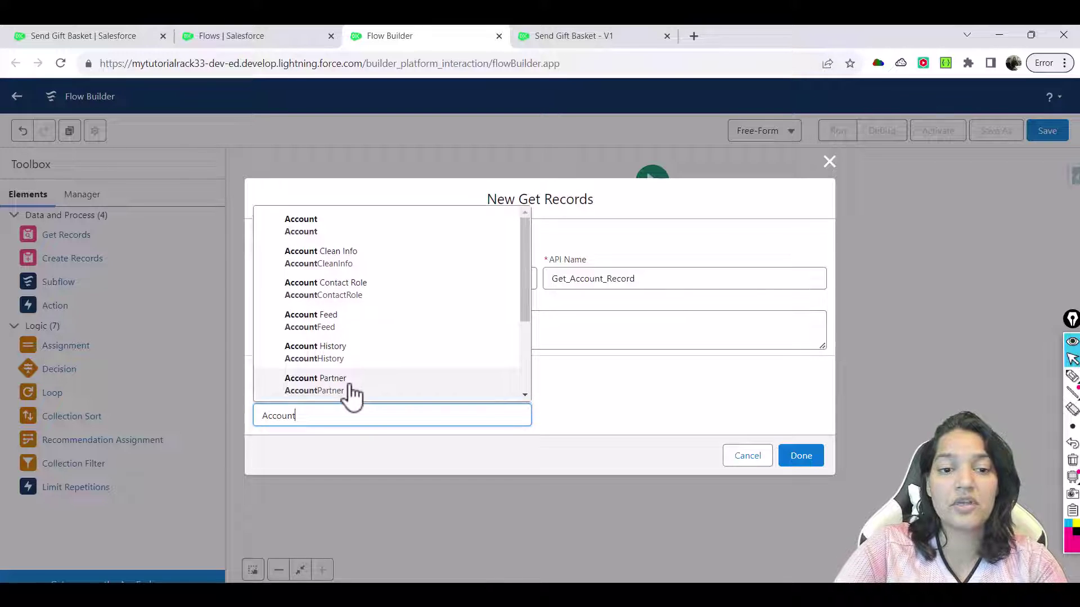
pyautogui.click(329, 236)
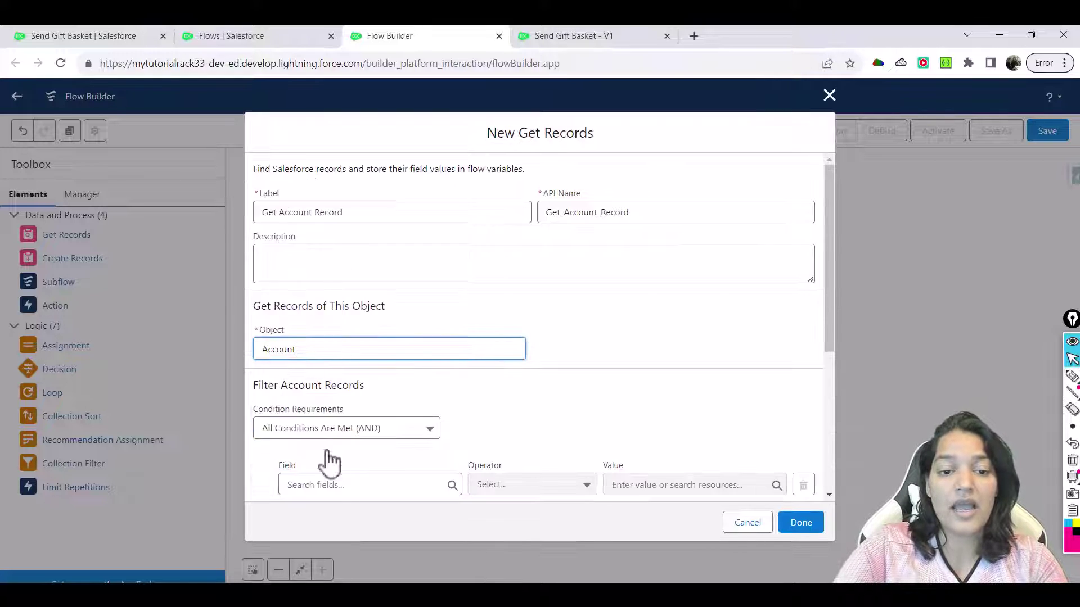
# Step: Filter Account where Id equals recordId, keep all fields, and finish the element
pyautogui.moveTo(831, 349); pyautogui.dragTo(840, 419)
pyautogui.click(413, 369)
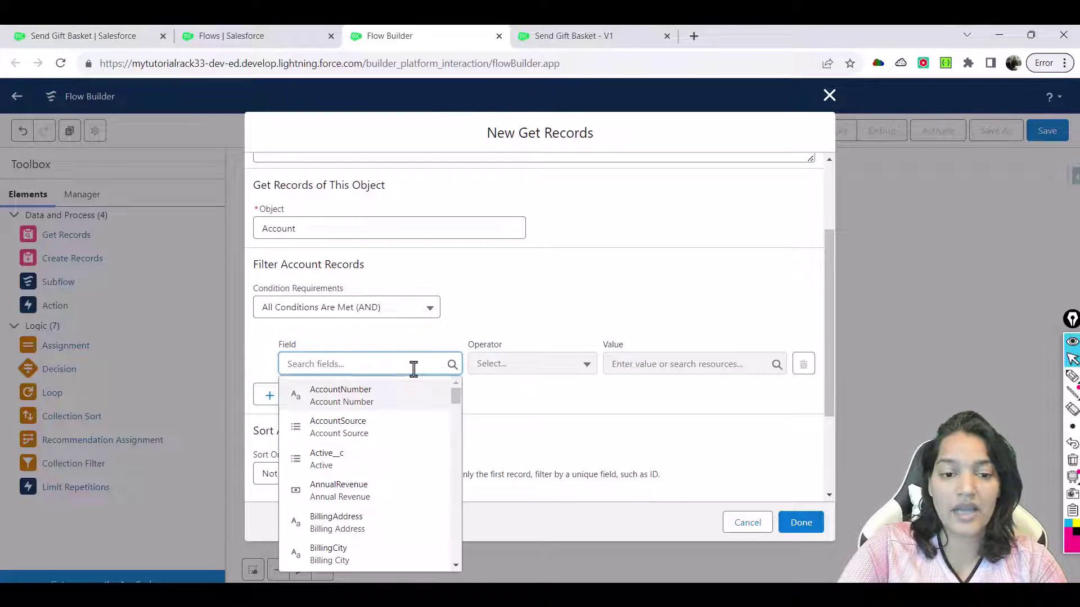
pyautogui.write('Id')
pyautogui.click(378, 495)
pyautogui.click(637, 364)
pyautogui.write('reco')
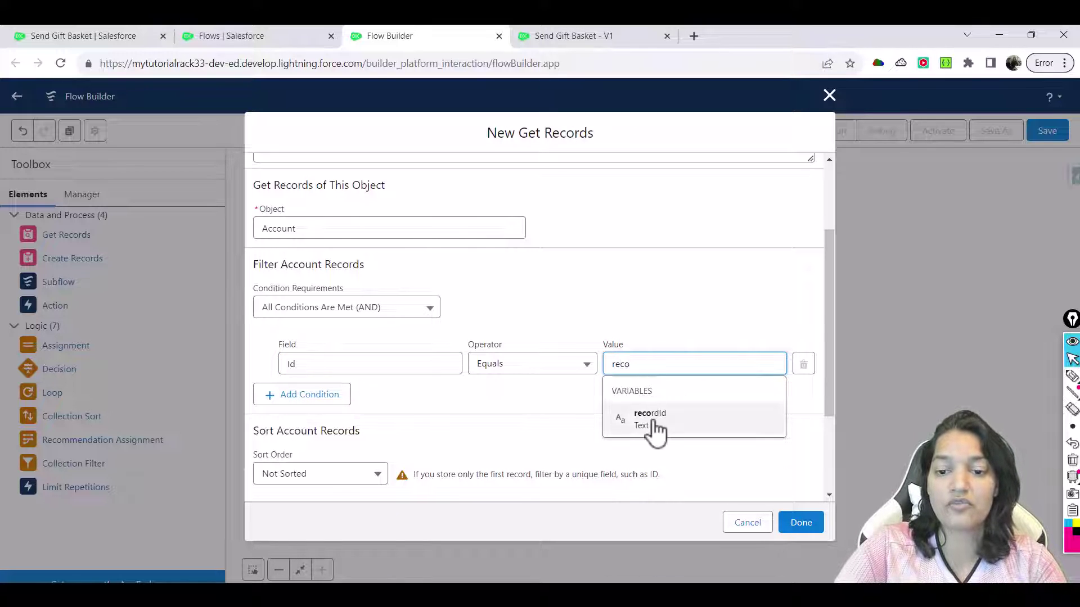
pyautogui.click(650, 428)
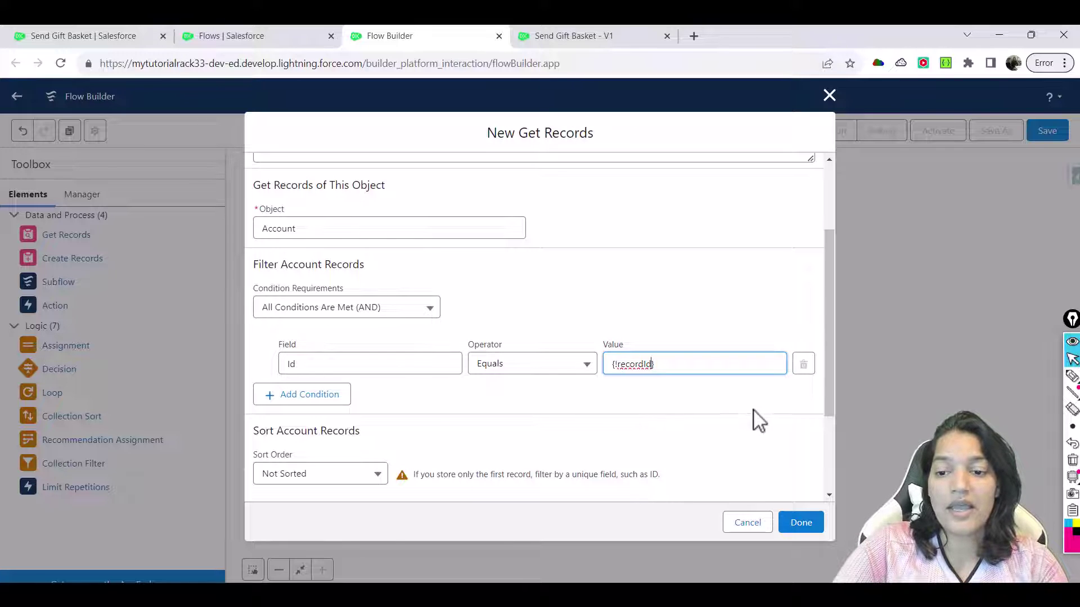
pyautogui.moveTo(830, 403); pyautogui.dragTo(835, 490)
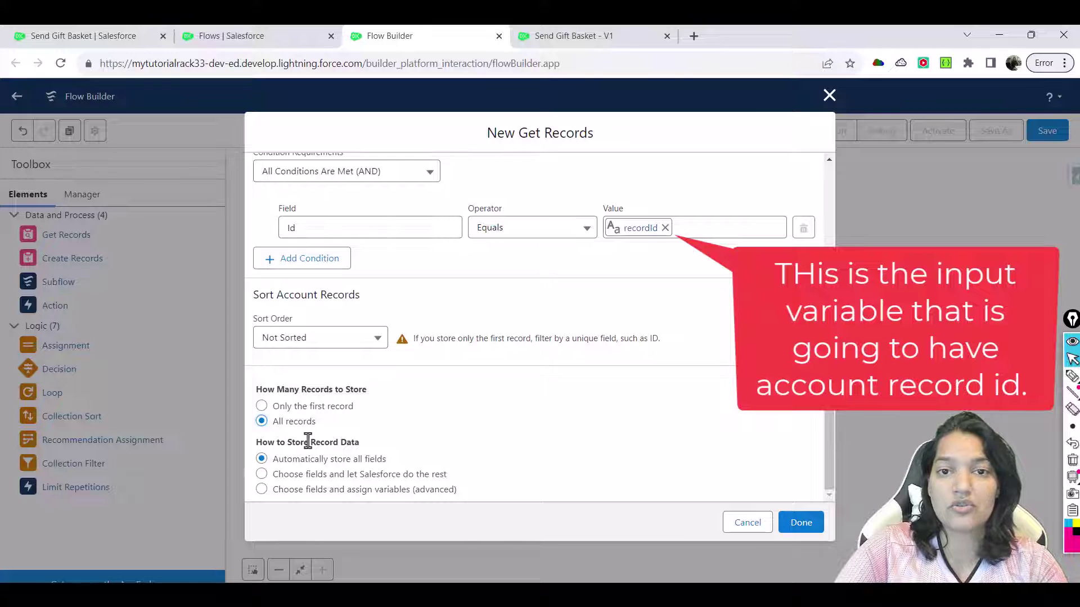
pyautogui.moveTo(282, 457); pyautogui.dragTo(385, 462)
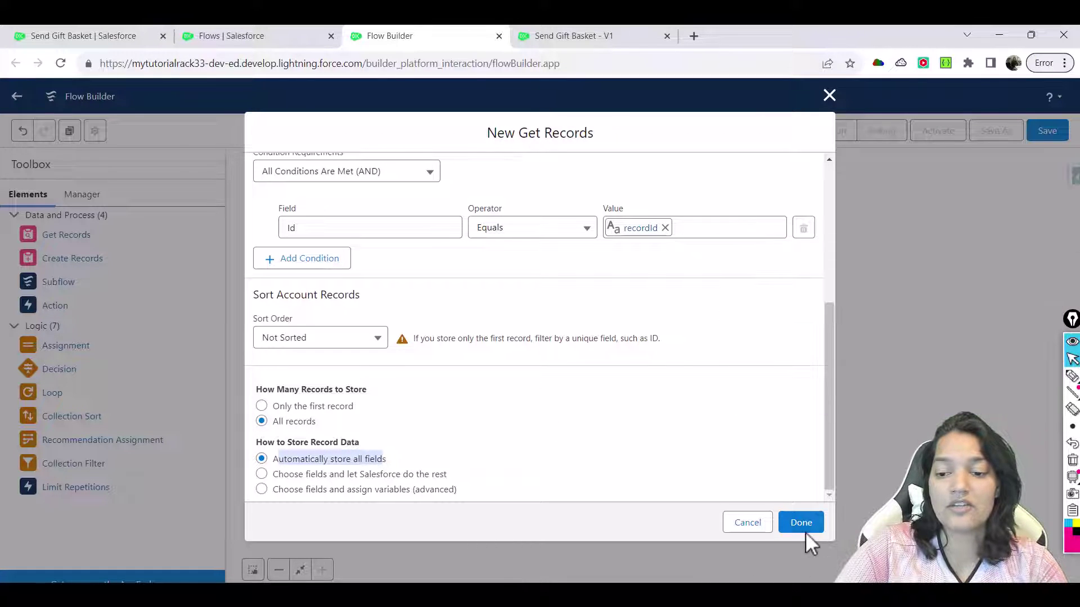
pyautogui.click(805, 532)
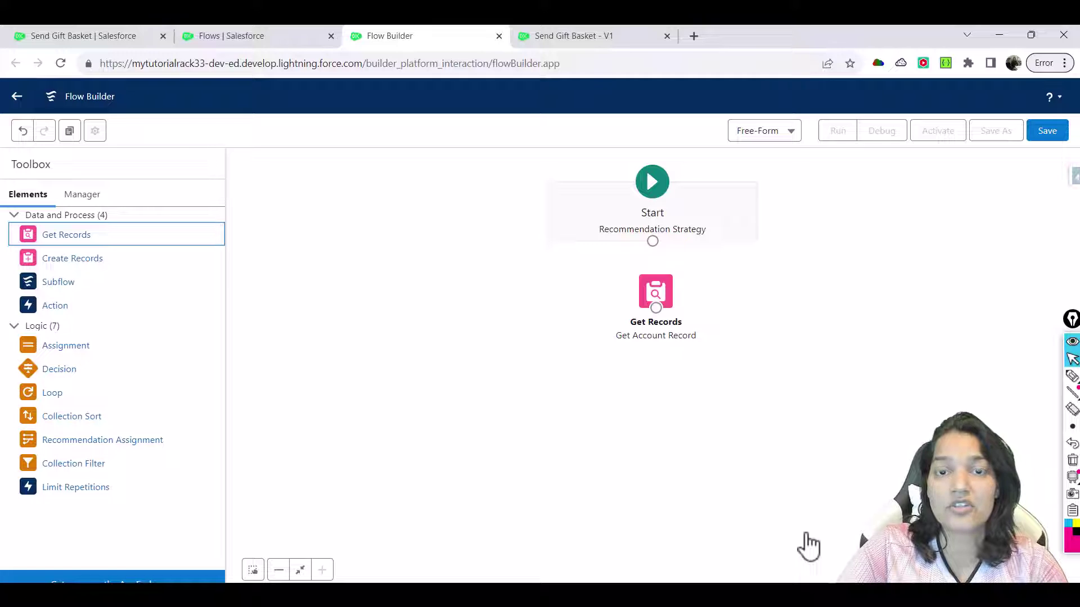
# Step: Connect Start to Get Account Record and add a Get Records labelled 'Get Recommendation for the Account'
pyautogui.moveTo(652, 242); pyautogui.dragTo(661, 314)
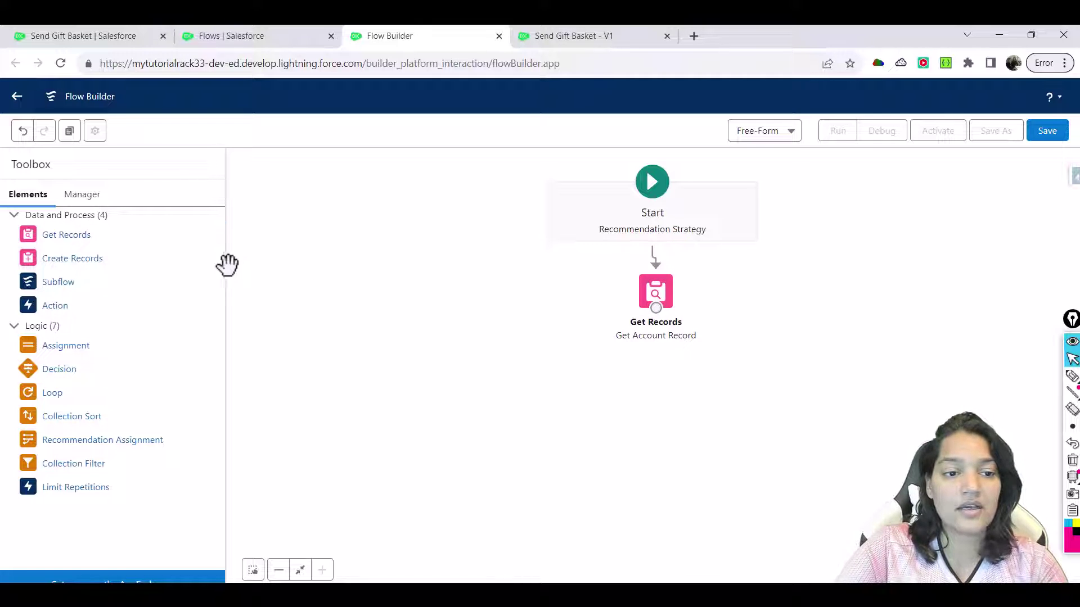
pyautogui.moveTo(84, 241); pyautogui.dragTo(649, 372)
pyautogui.write('Get Recommendation for the Accou')
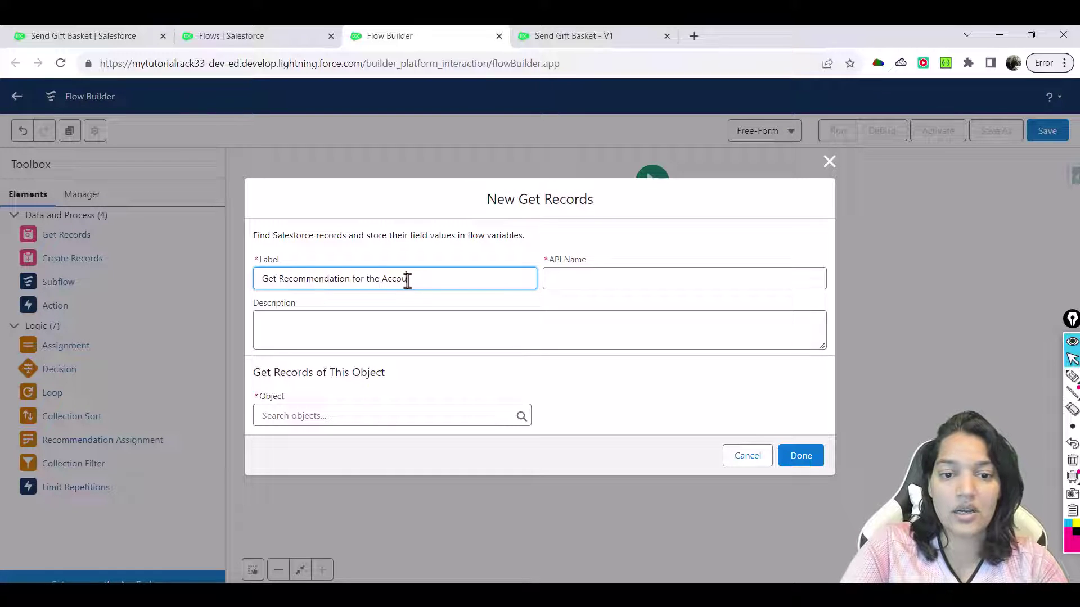
pyautogui.write('nt')
pyautogui.press('Tab')
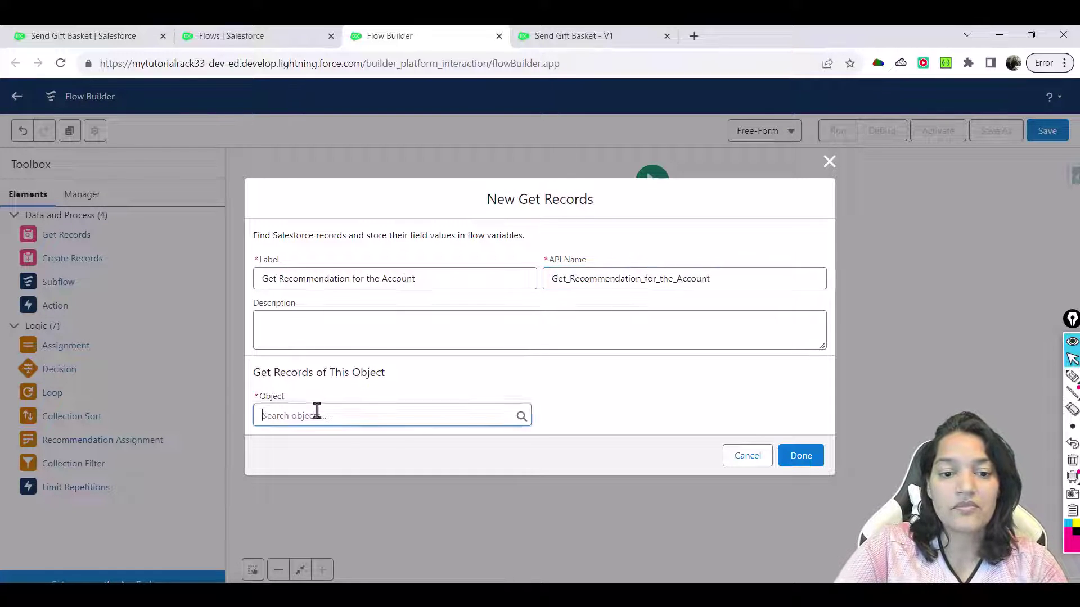
# Step: Set the lookup's object to Recommendation, then switch to the Send Gift Basket record
pyautogui.click(315, 413)
pyautogui.write('Rec')
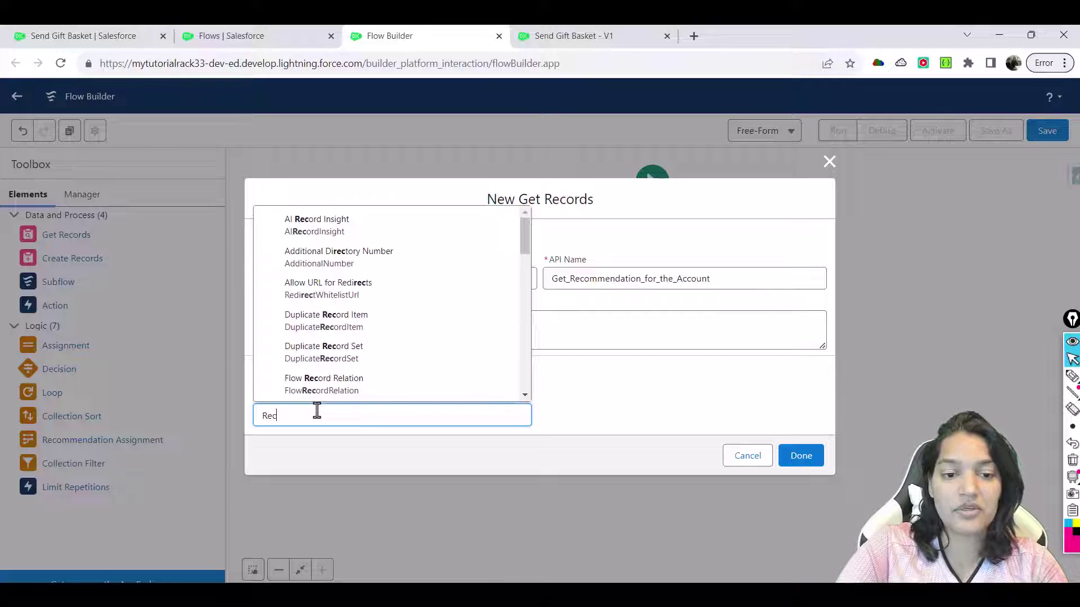
pyautogui.write('omme')
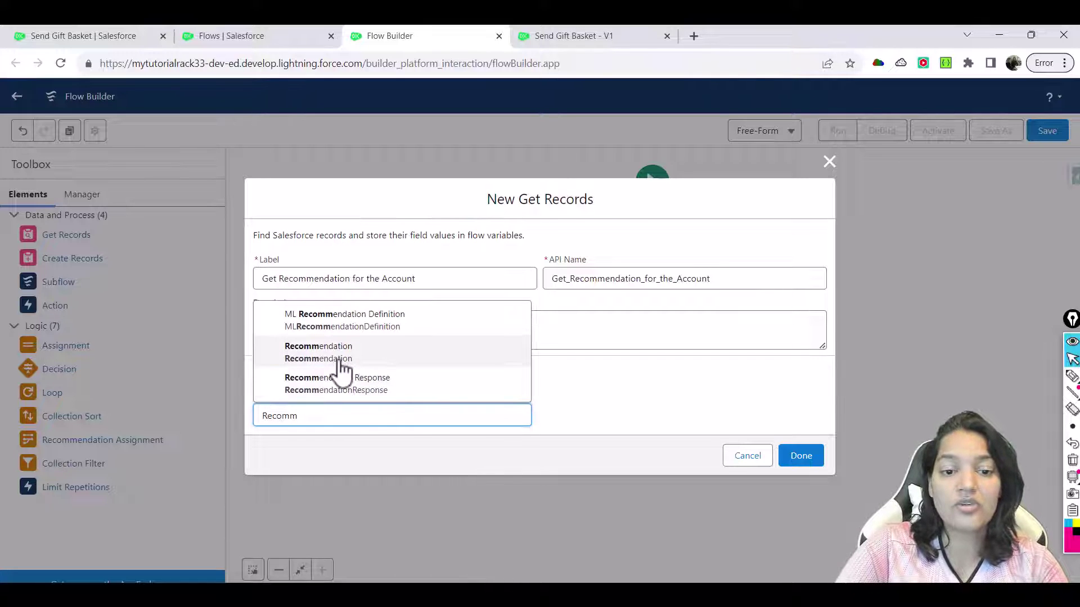
pyautogui.click(340, 363)
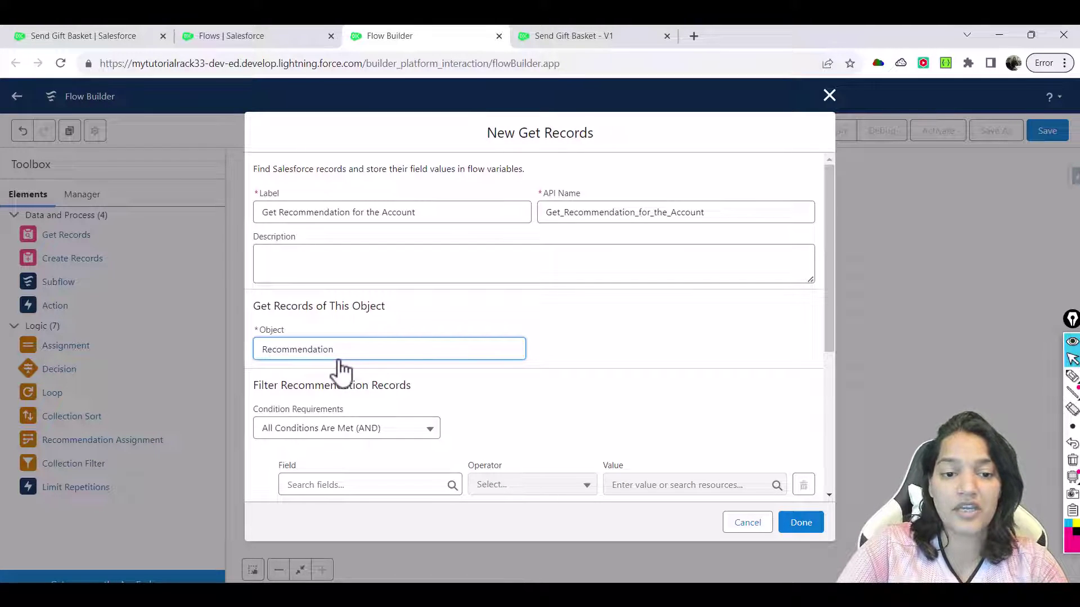
pyautogui.moveTo(828, 323); pyautogui.dragTo(822, 415)
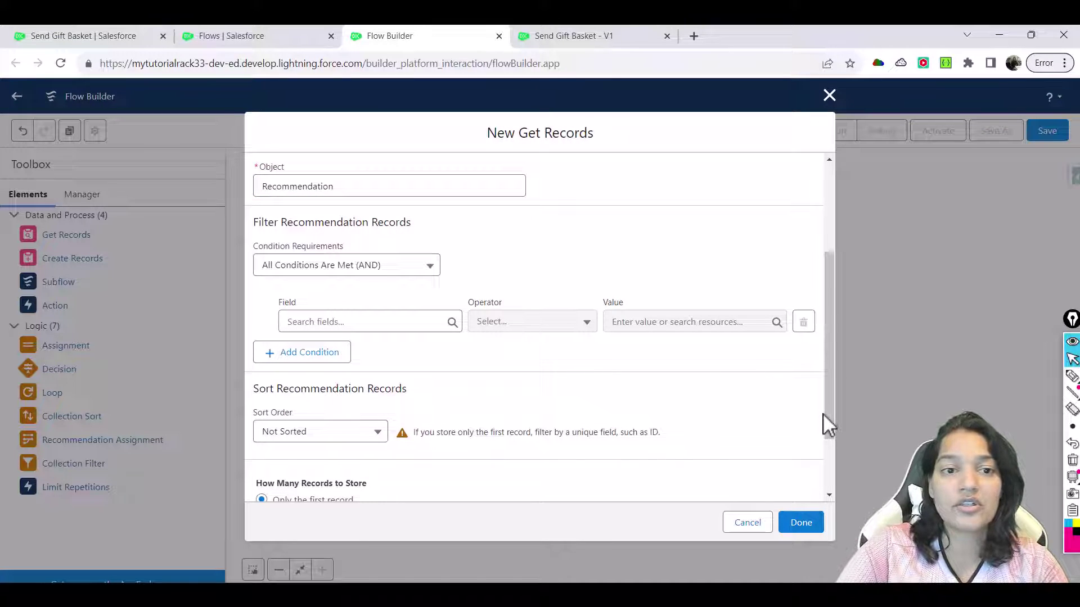
pyautogui.click(116, 49)
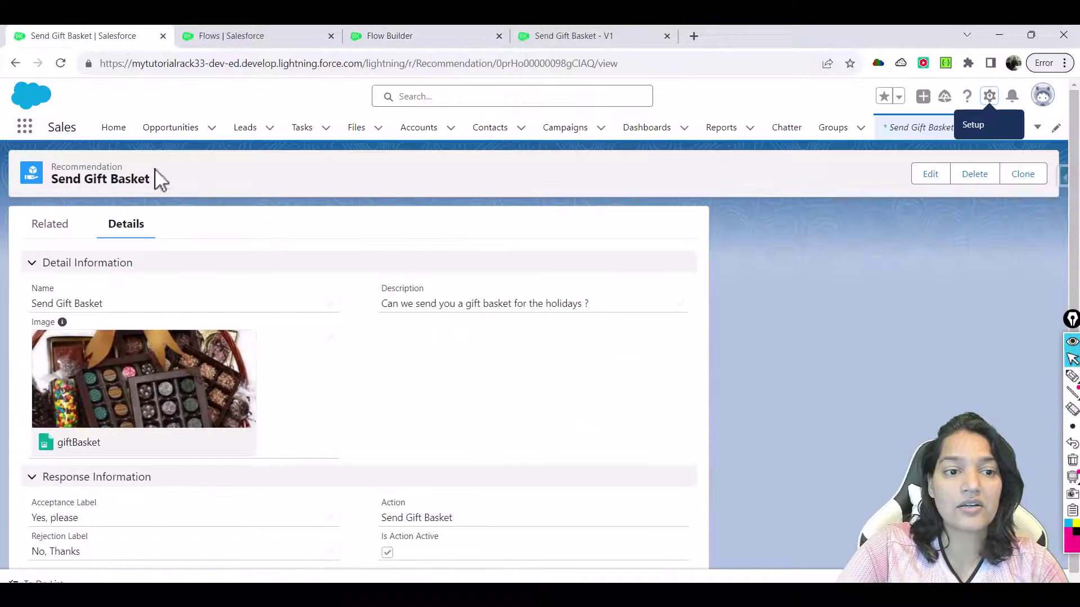
# Step: Select the recommendation name 'Send Gift Basket', check the V1 flow, and return to Flow Builder
pyautogui.moveTo(107, 303); pyautogui.dragTo(19, 309)
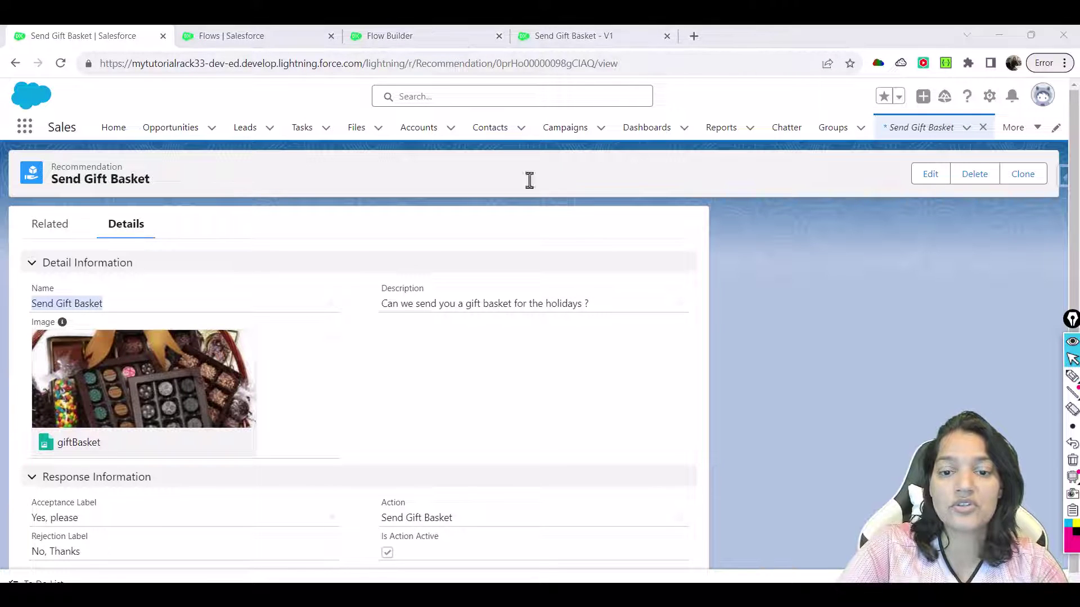
pyautogui.click(551, 36)
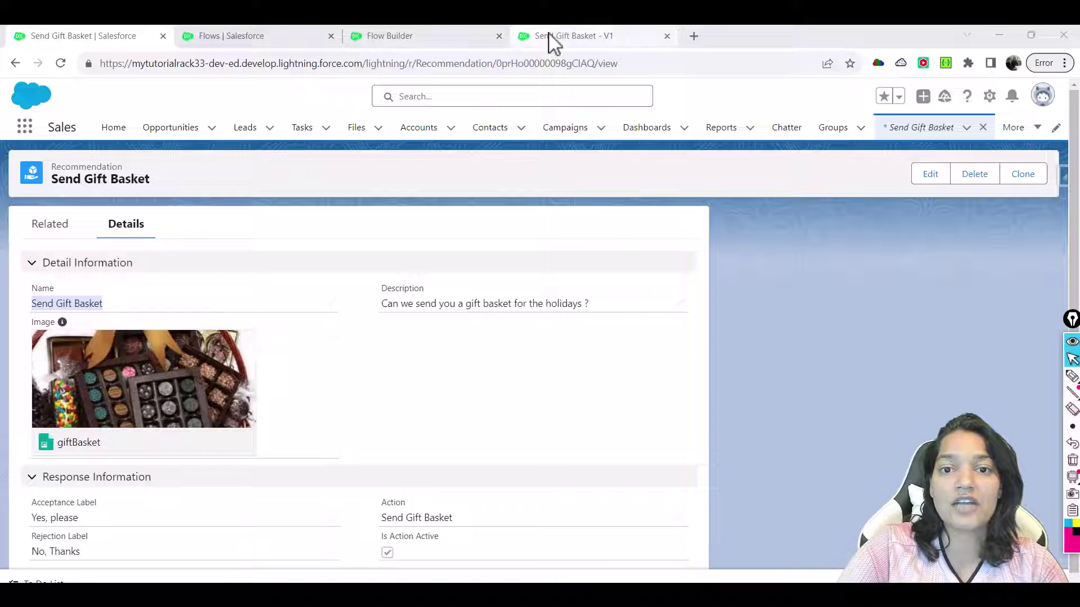
pyautogui.click(410, 36)
# Step: Filter Recommendation records where Name contains 'Send Gift Basket'
pyautogui.click(345, 323)
pyautogui.write('Name')
pyautogui.click(336, 360)
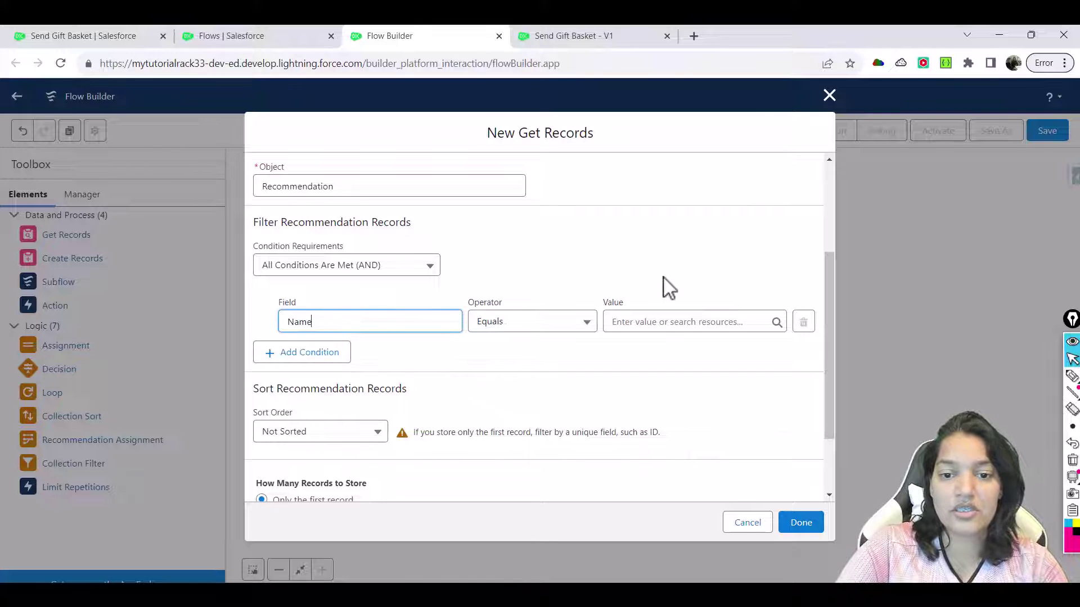
pyautogui.click(564, 325)
pyautogui.click(513, 450)
pyautogui.click(639, 321)
pyautogui.write('Send Gift Basket')
pyautogui.moveTo(683, 324); pyautogui.dragTo(590, 342)
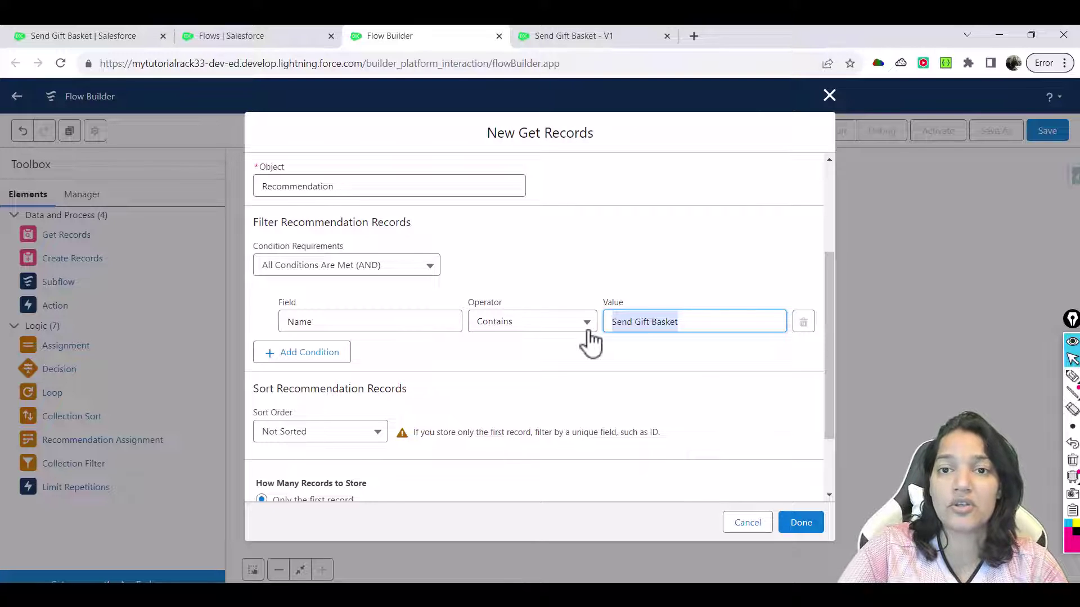
# Step: Store all matching records, finish the lookup, and link it after Get Account Record
pyautogui.moveTo(829, 384); pyautogui.dragTo(821, 434)
pyautogui.click(290, 422)
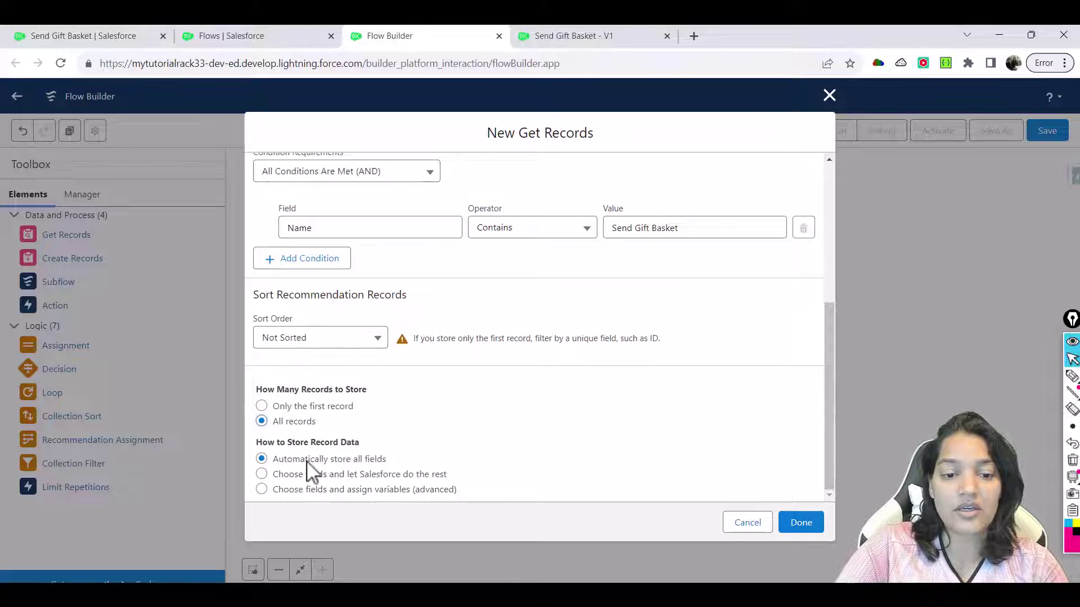
pyautogui.click(800, 525)
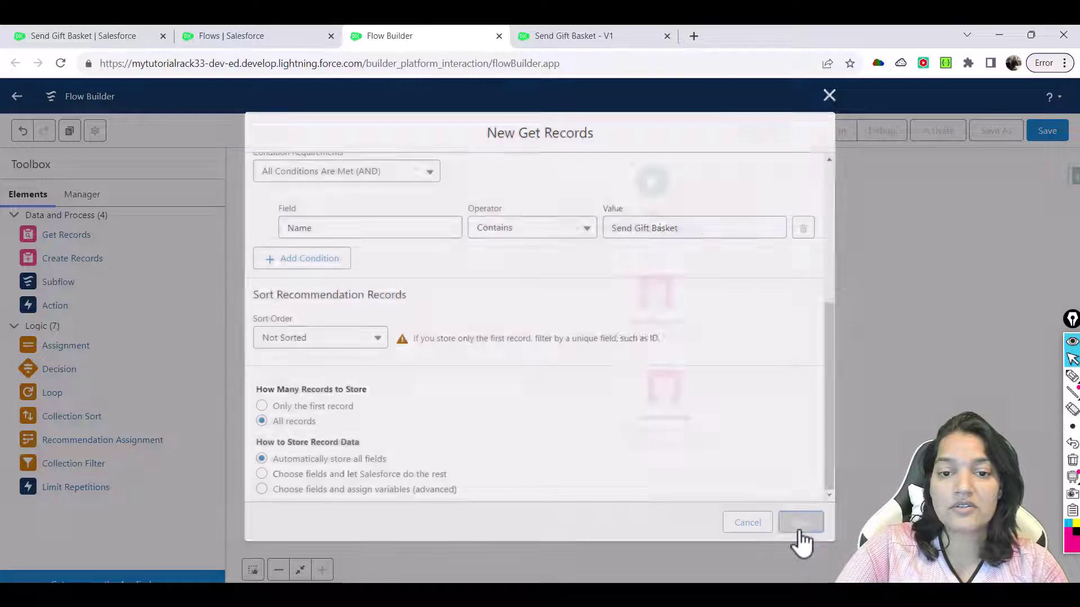
pyautogui.moveTo(656, 308); pyautogui.dragTo(664, 385)
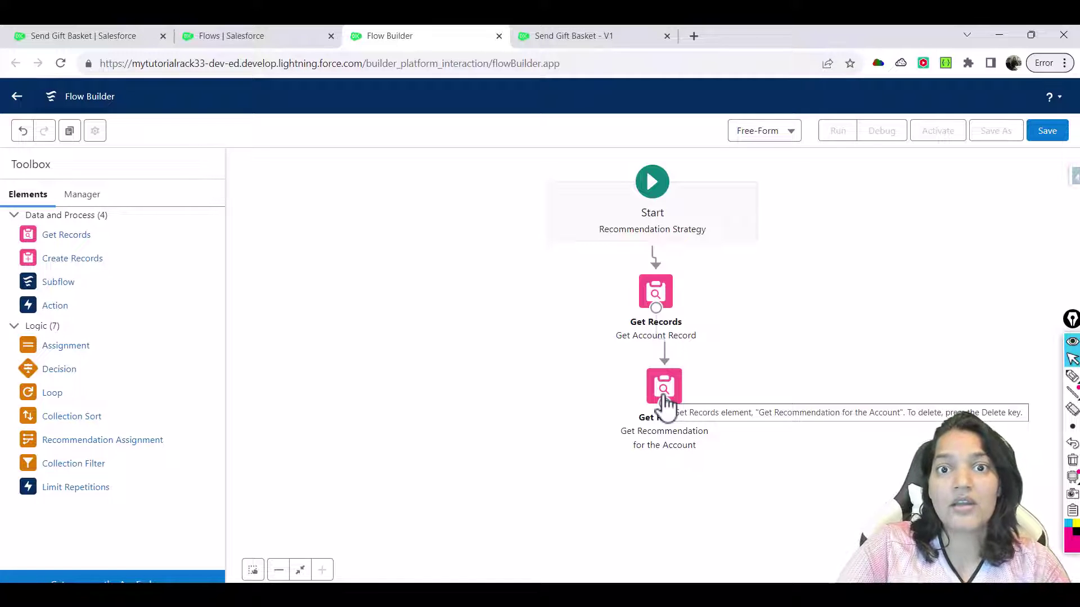
# Step: Add an Assignment element labelled 'Assign OutputRecommendation' below the recommendation lookup
pyautogui.click(80, 198)
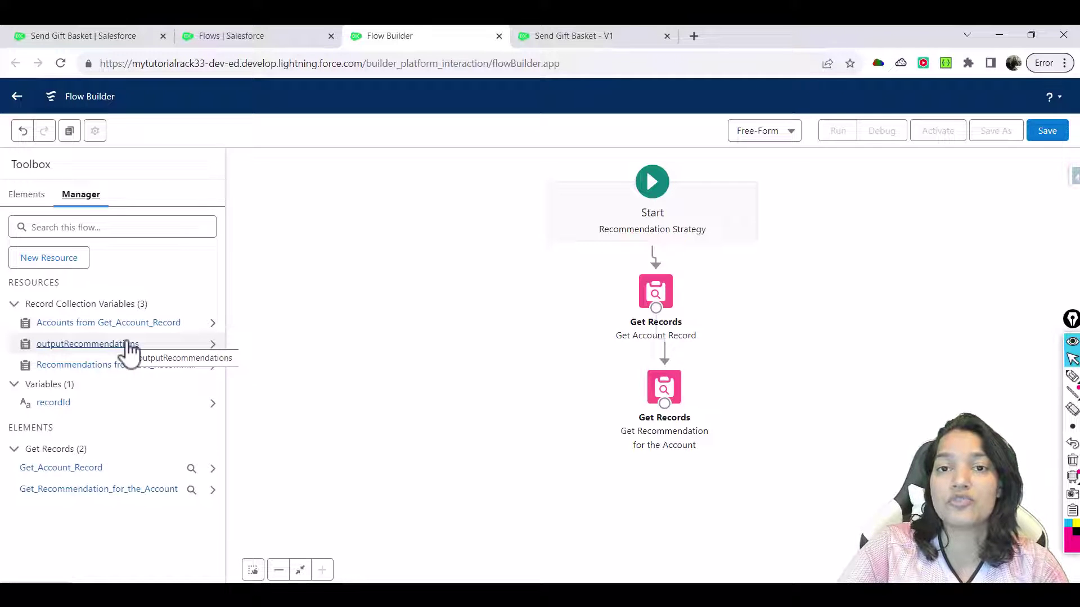
pyautogui.click(27, 195)
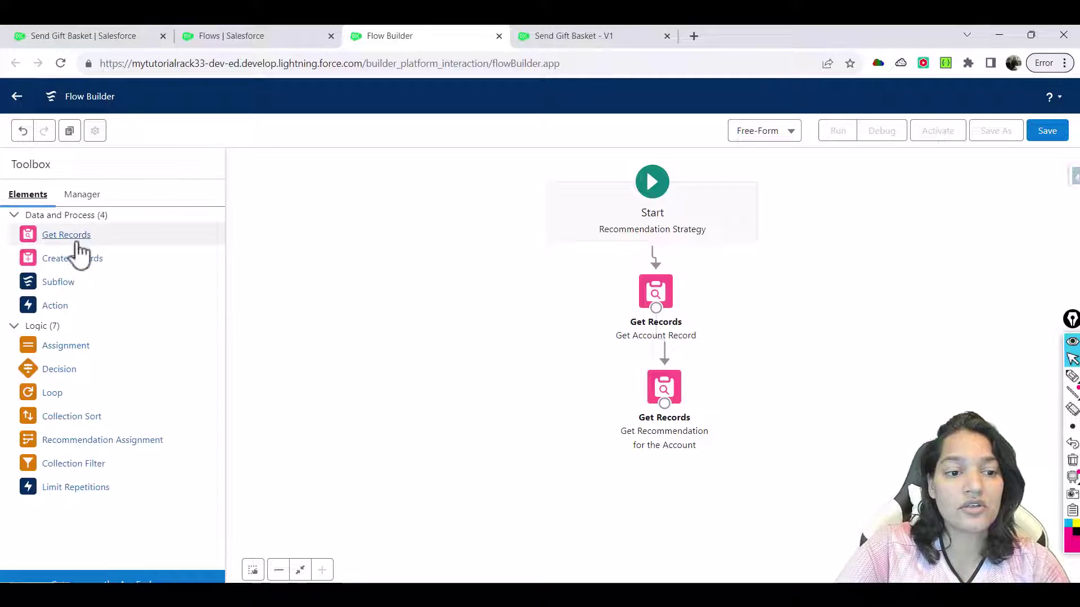
pyautogui.moveTo(74, 352); pyautogui.dragTo(655, 487)
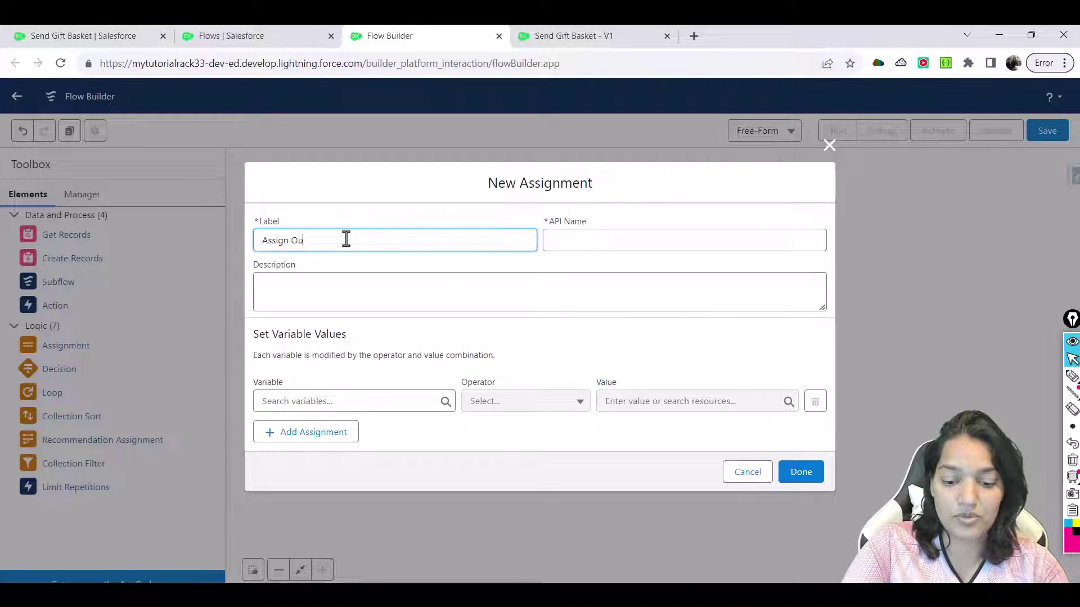
pyautogui.write('Assign OutputRec')
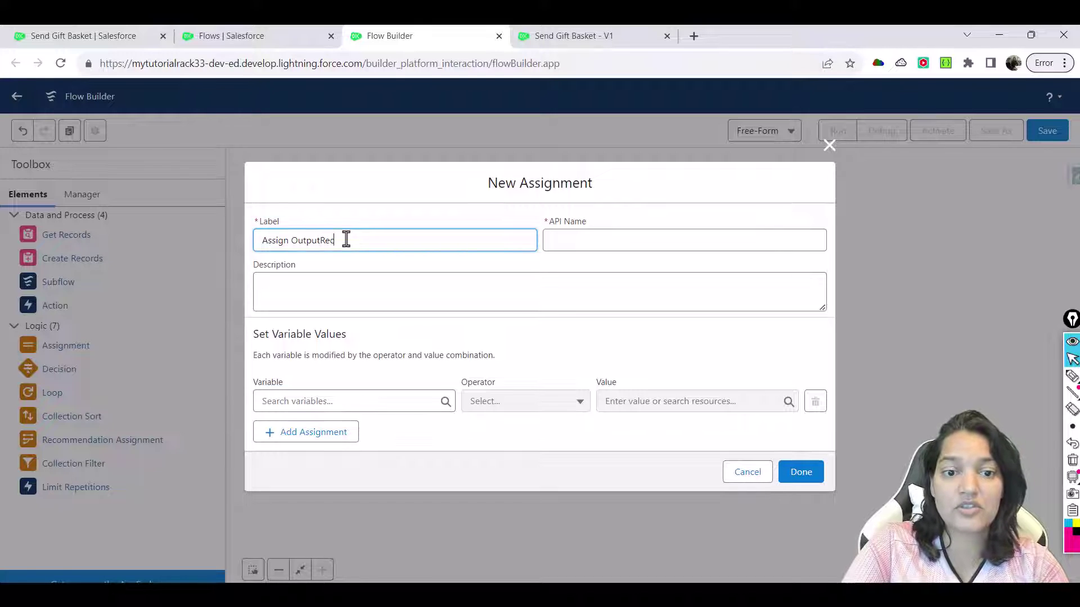
pyautogui.write('ommendatio')
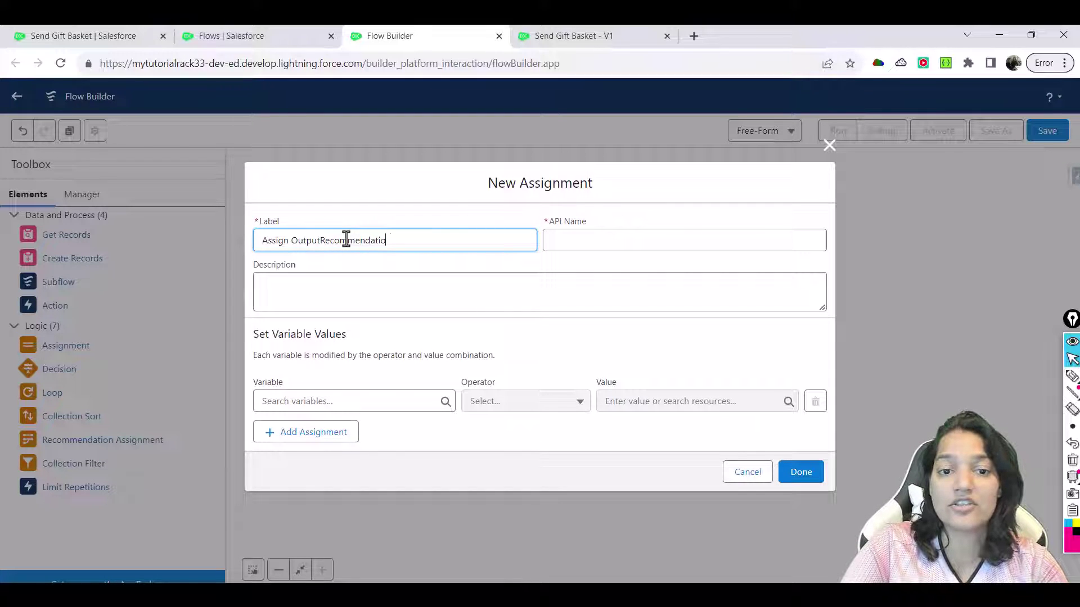
pyautogui.write('n')
pyautogui.press('Tab')
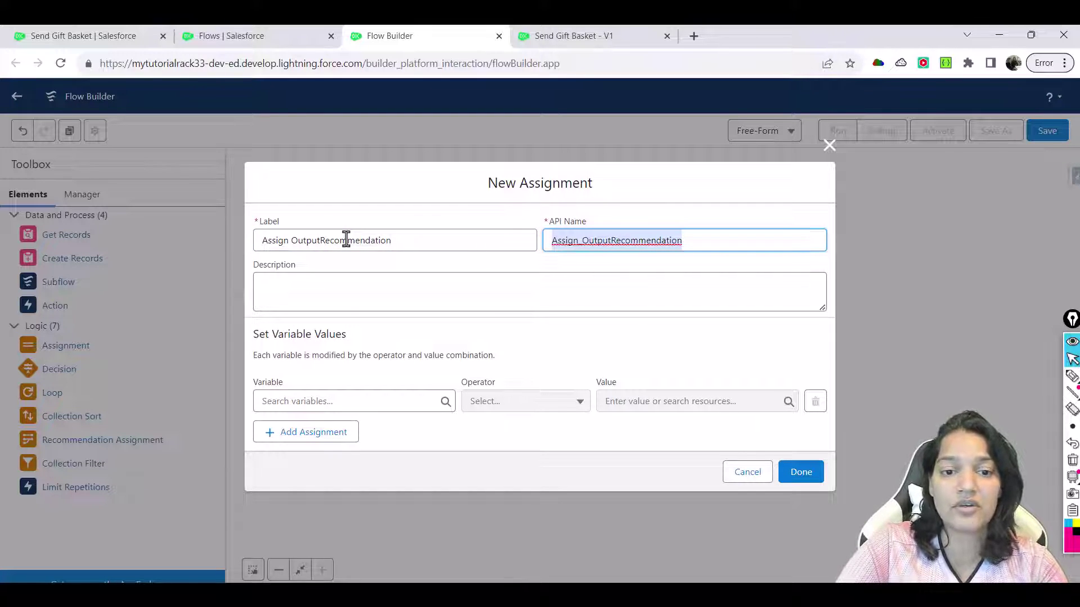
# Step: Set outputRecommendations Equals the Recommendations from Get_Recommendation_for_the_Account and finish the assignment
pyautogui.click(297, 401)
pyautogui.write('out')
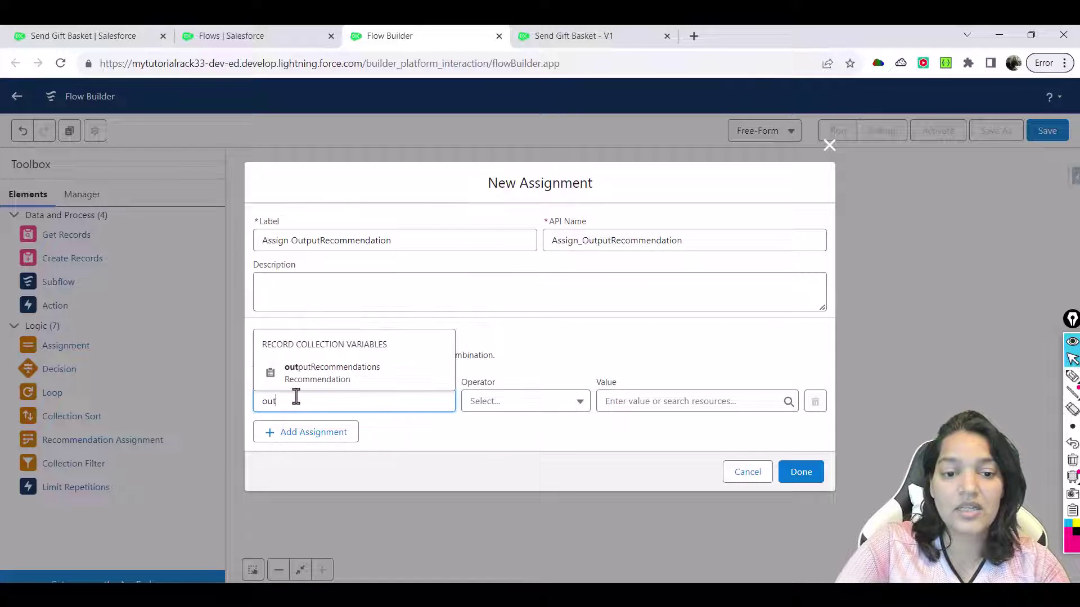
pyautogui.click(325, 374)
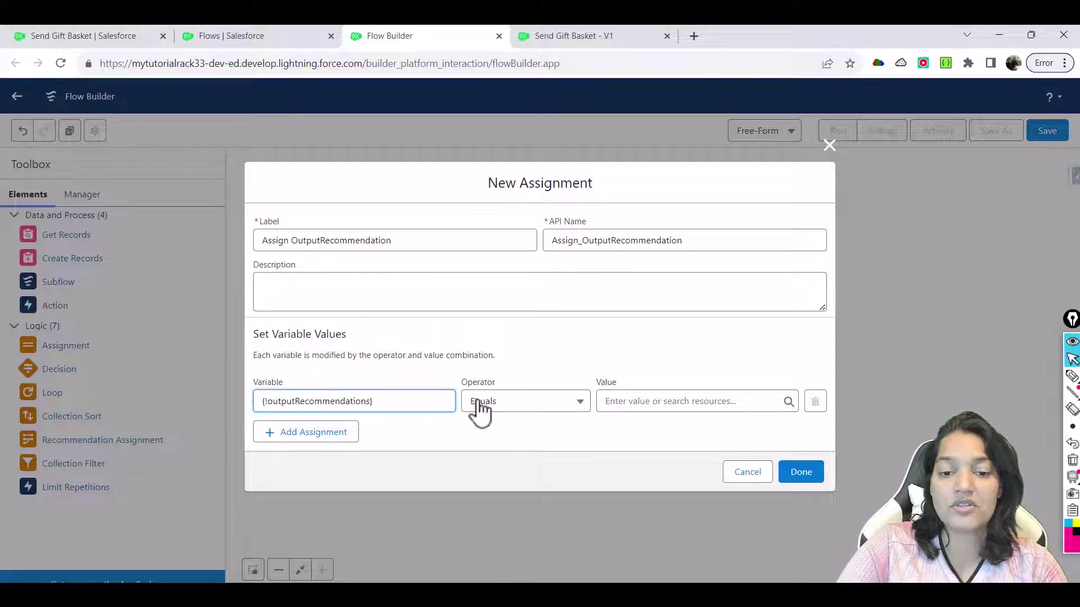
pyautogui.click(606, 403)
pyautogui.write('Rec')
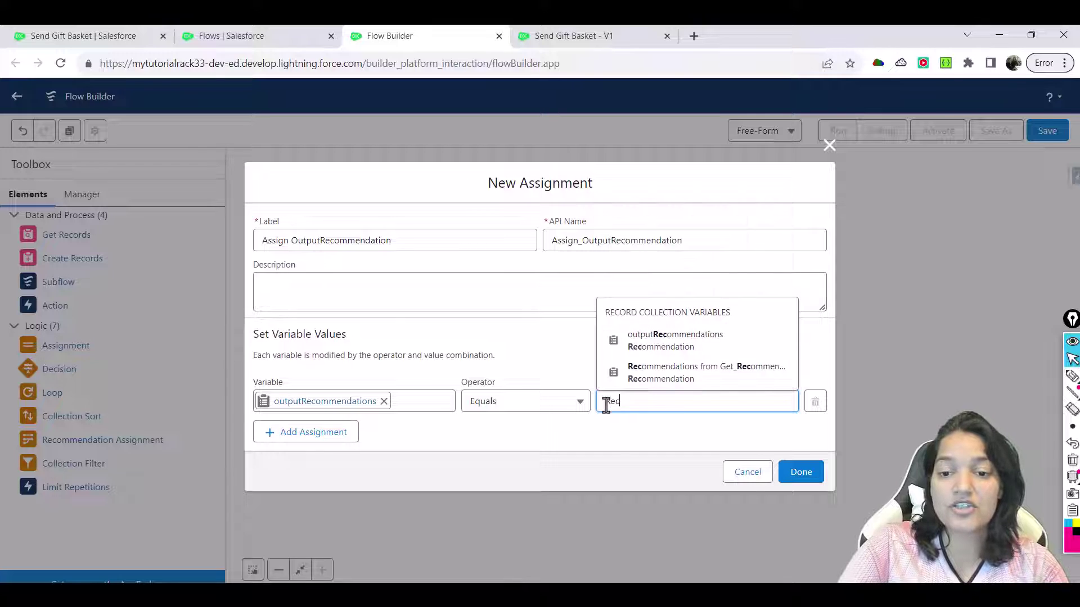
pyautogui.click(717, 378)
pyautogui.doubleClick(721, 406)
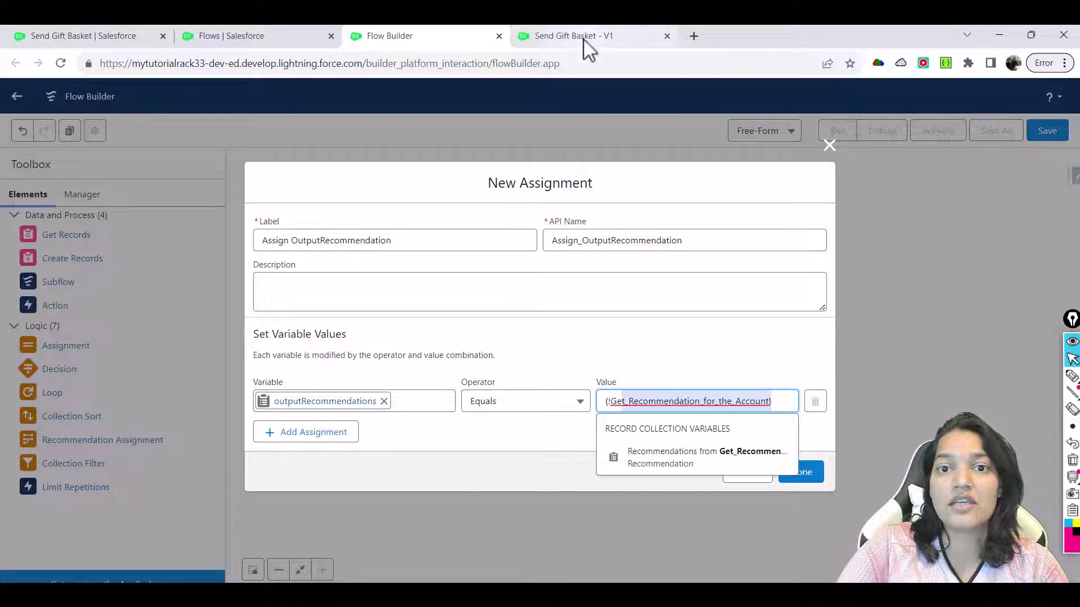
pyautogui.click(526, 373)
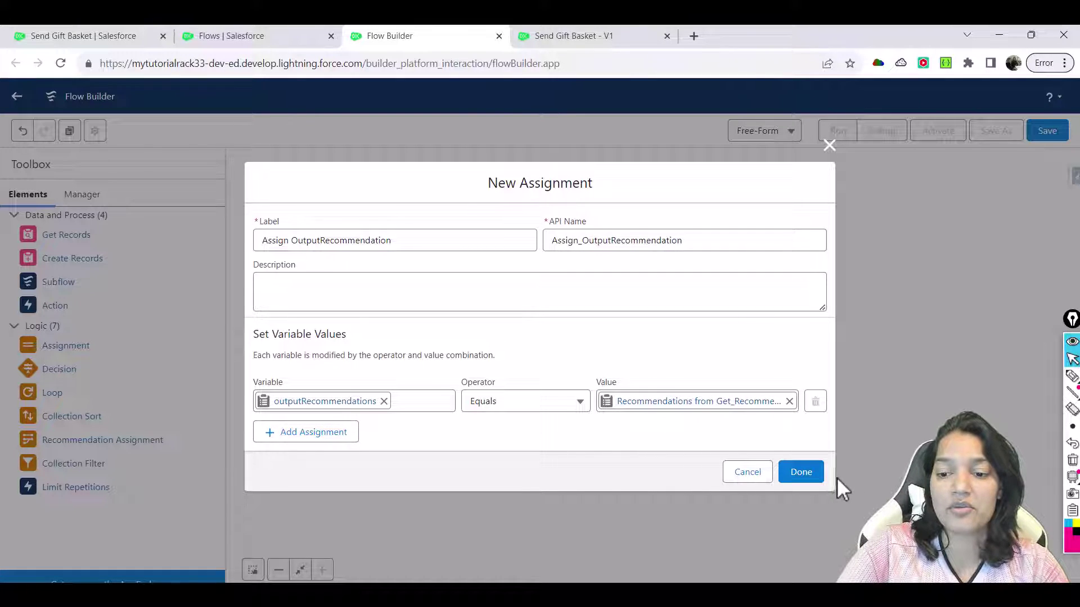
pyautogui.click(801, 472)
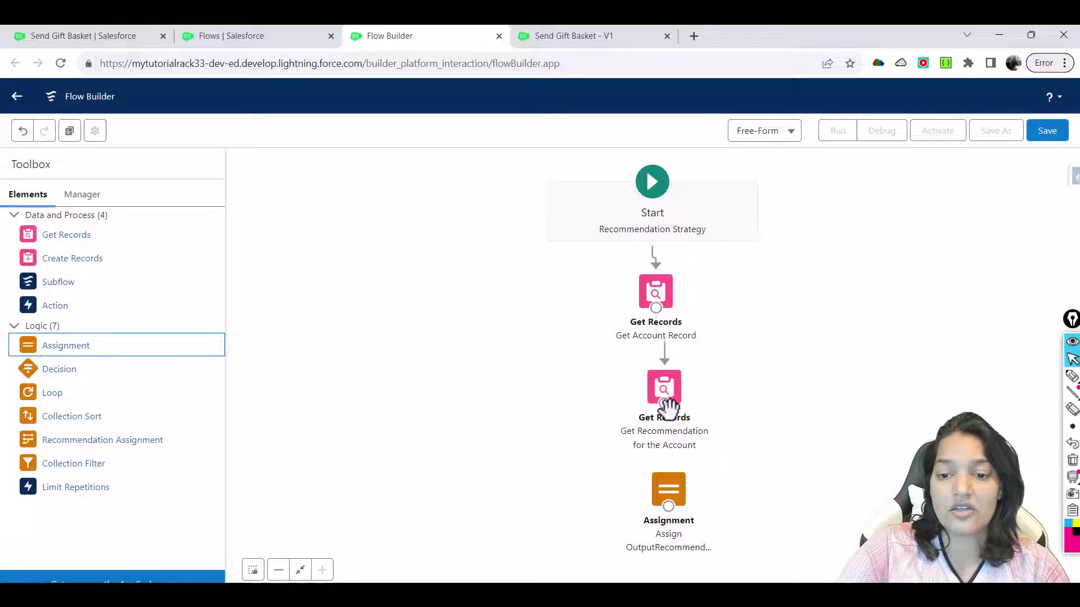
# Step: Connect Get Recommendation for the Account to Assign OutputRecommendation, then review the Manager resources
pyautogui.moveTo(664, 403); pyautogui.dragTo(667, 488)
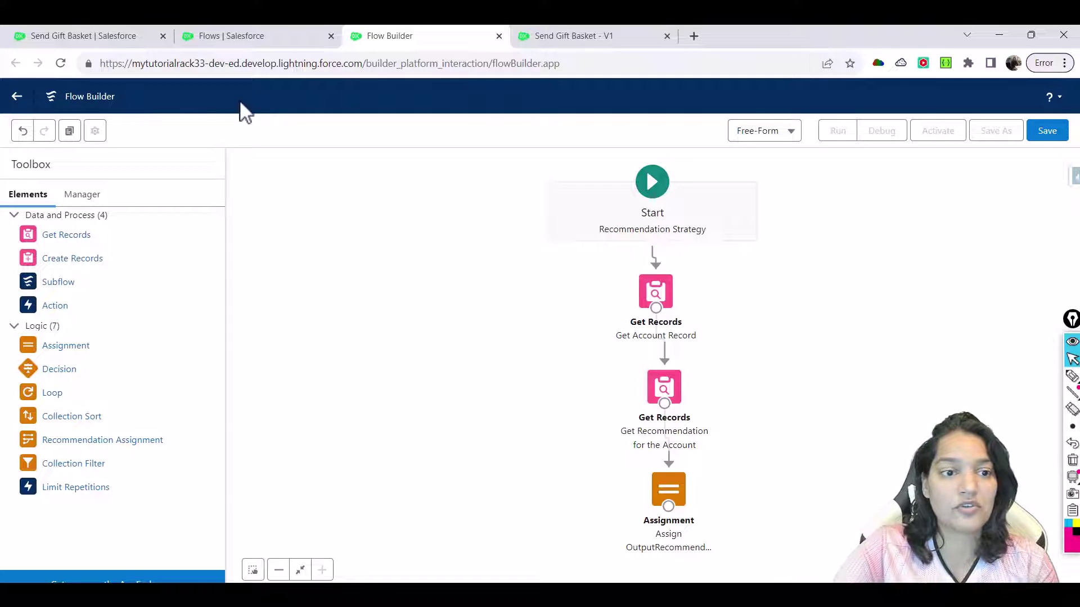
pyautogui.click(82, 198)
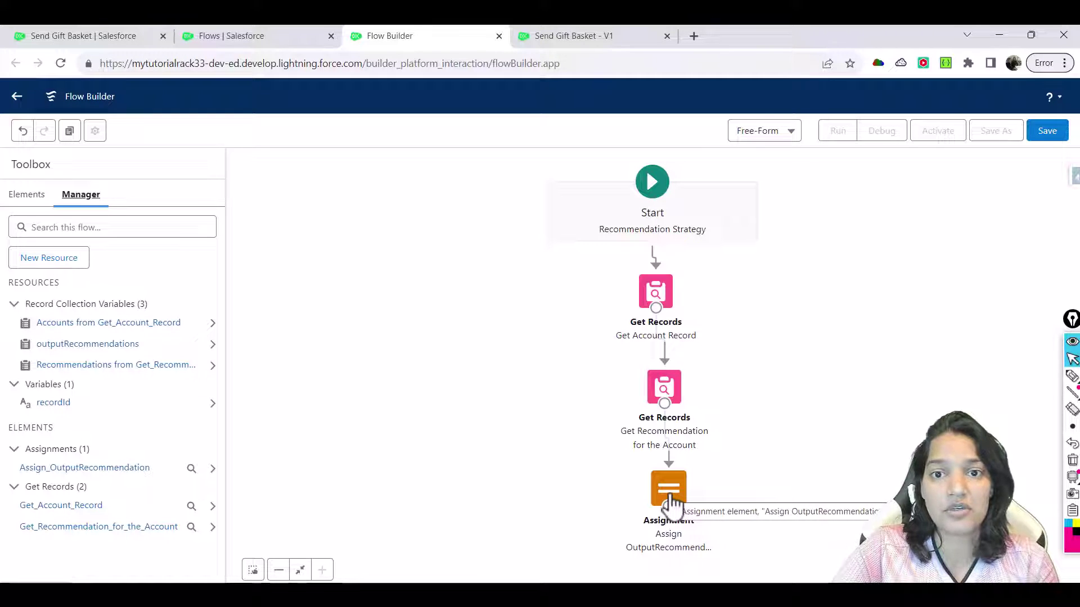
# Step: Save the flow with Flow Label 'Recommendation Collection Flow' and its auto-filled API name
pyautogui.click(1049, 135)
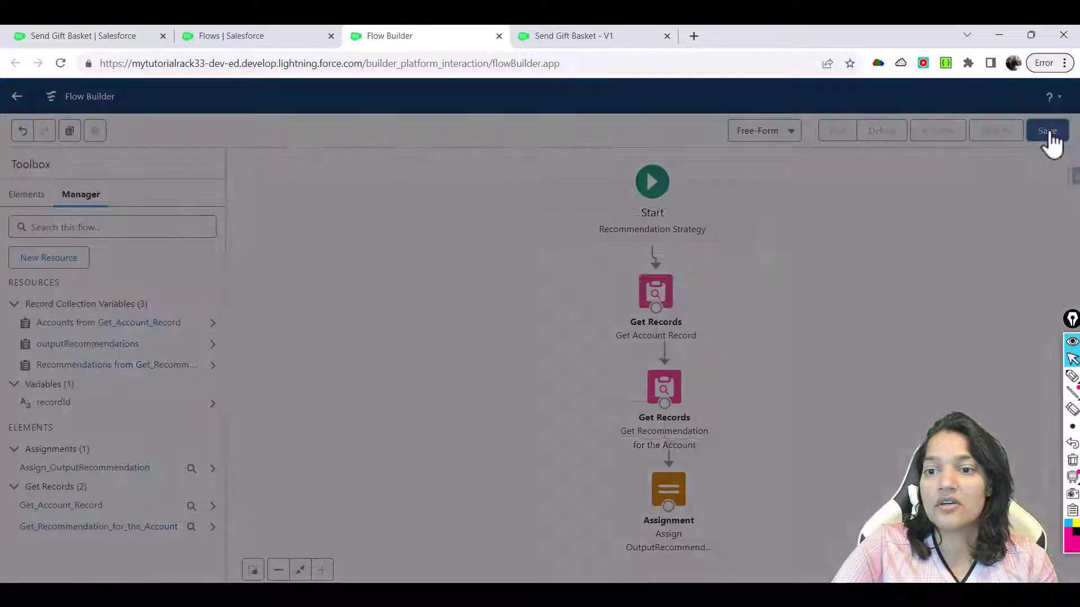
pyautogui.click(434, 290)
pyautogui.write('Rec')
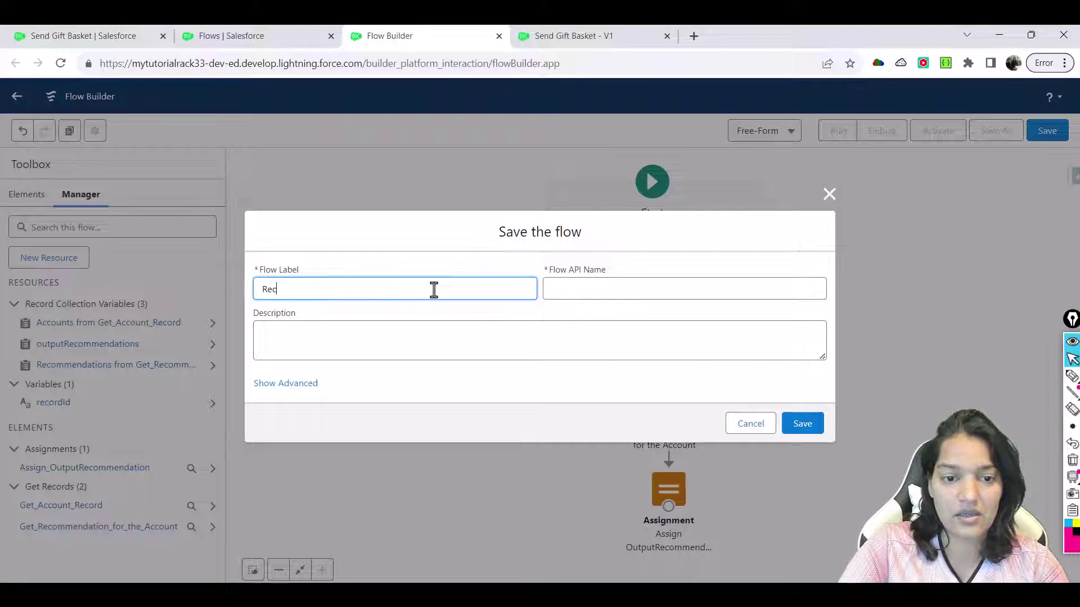
pyautogui.write('ommendation ')
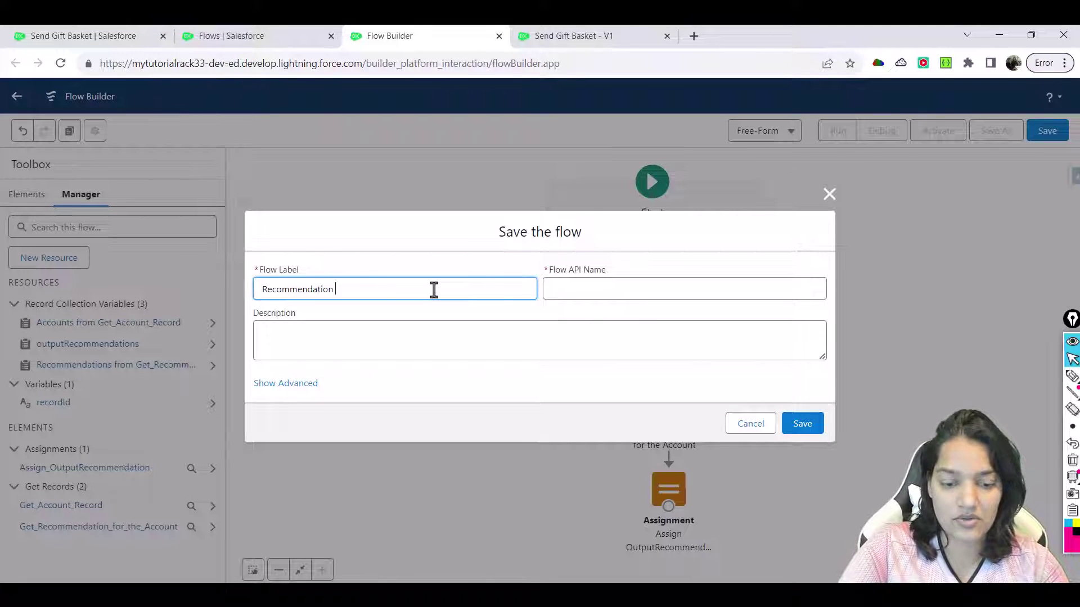
pyautogui.write('Collection Flow')
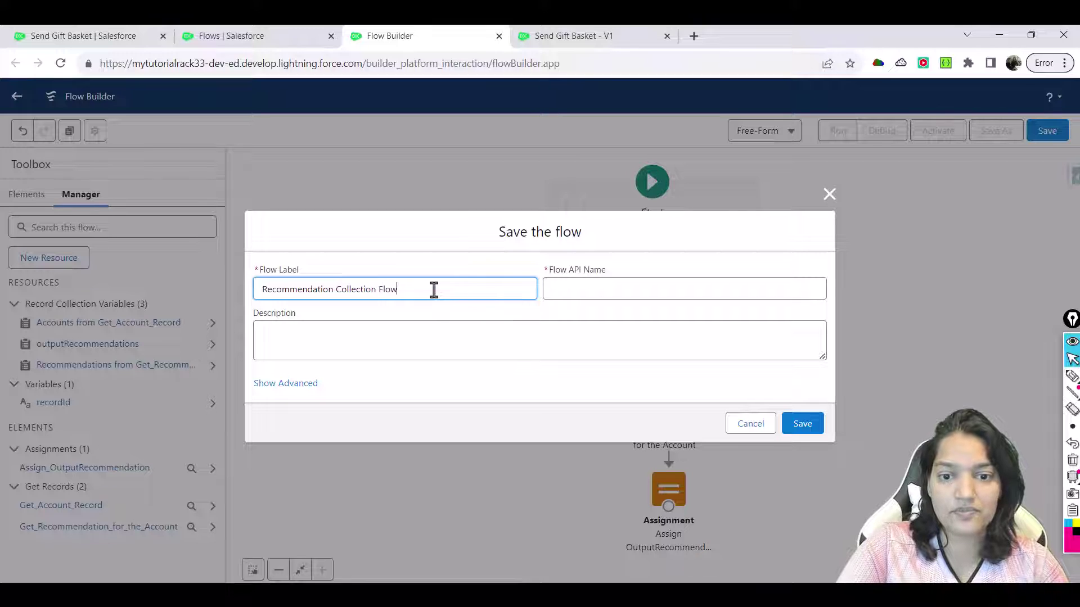
pyautogui.press('Tab')
pyautogui.click(812, 431)
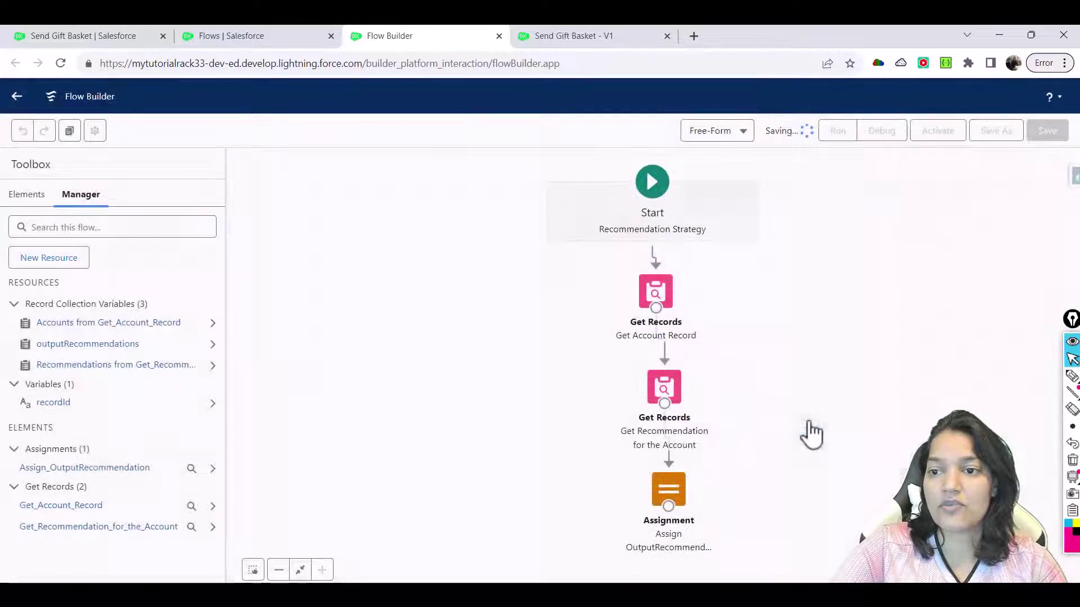
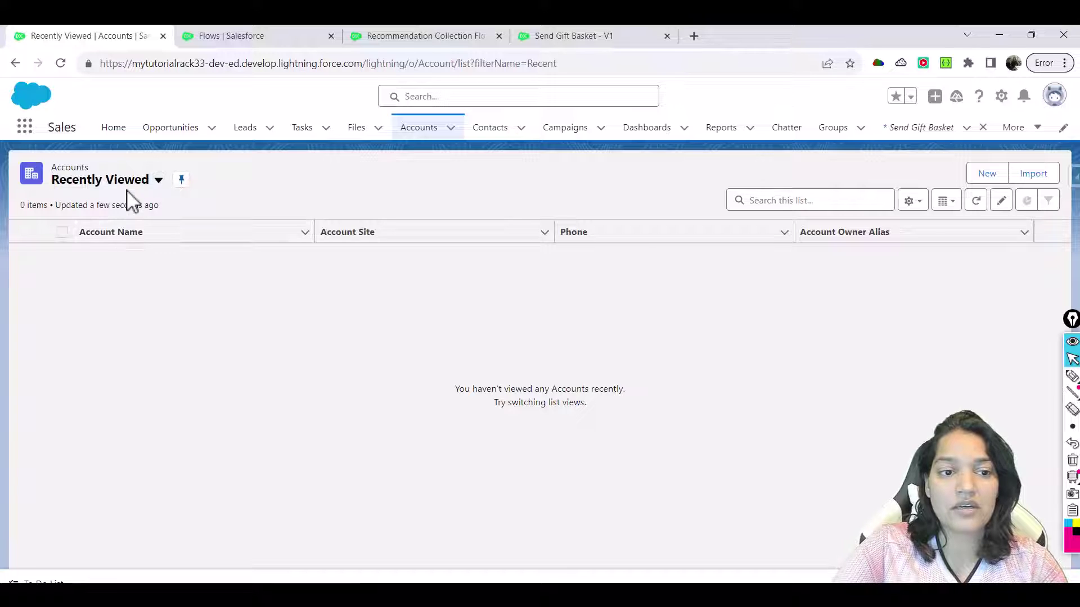
# Step: Switch the accounts list to All Accounts and pin it as the default list view
pyautogui.click(130, 194)
pyautogui.click(127, 193)
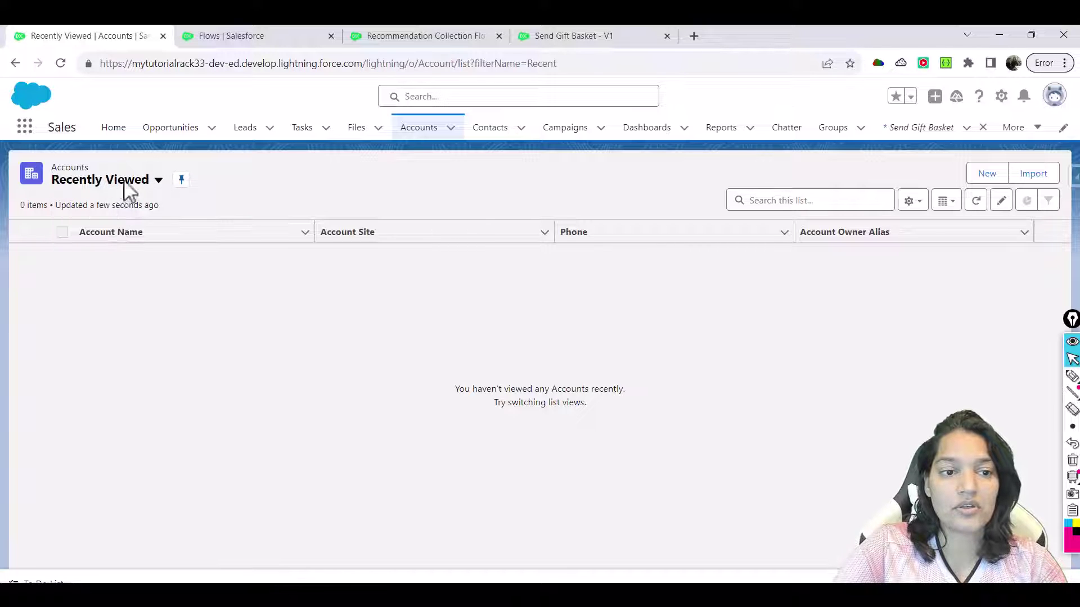
pyautogui.click(128, 185)
pyautogui.click(110, 229)
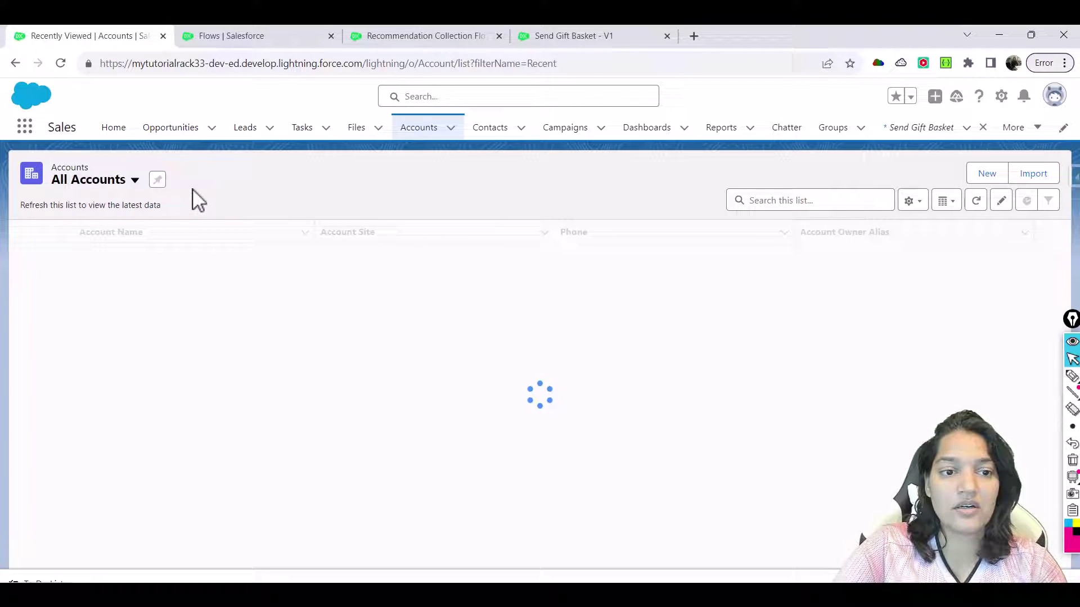
pyautogui.click(157, 180)
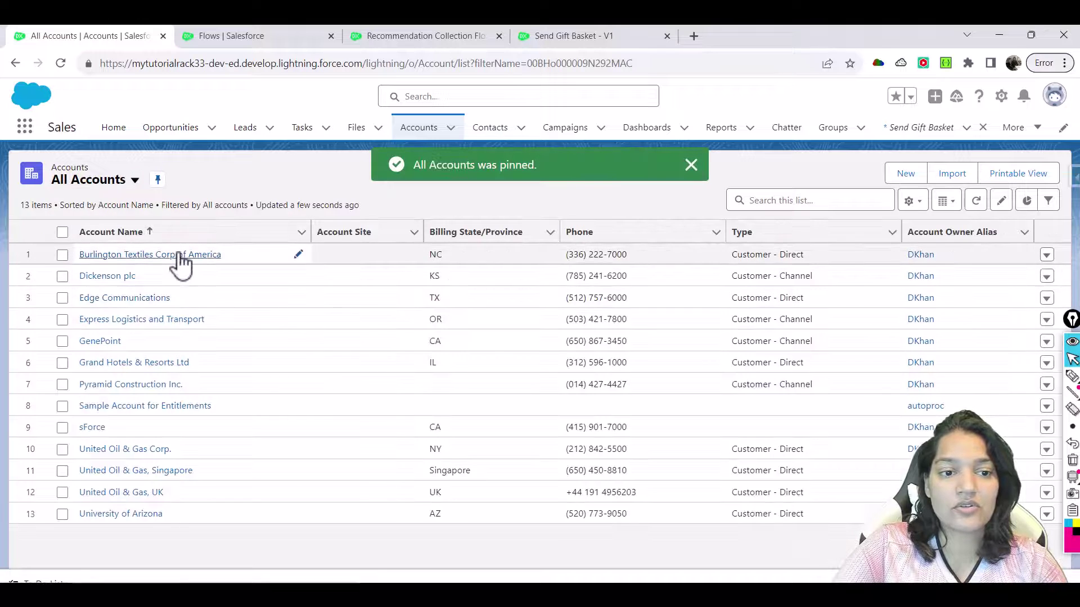
# Step: Open Burlington Textiles Corp of America and launch Edit Page from the setup gear
pyautogui.click(180, 256)
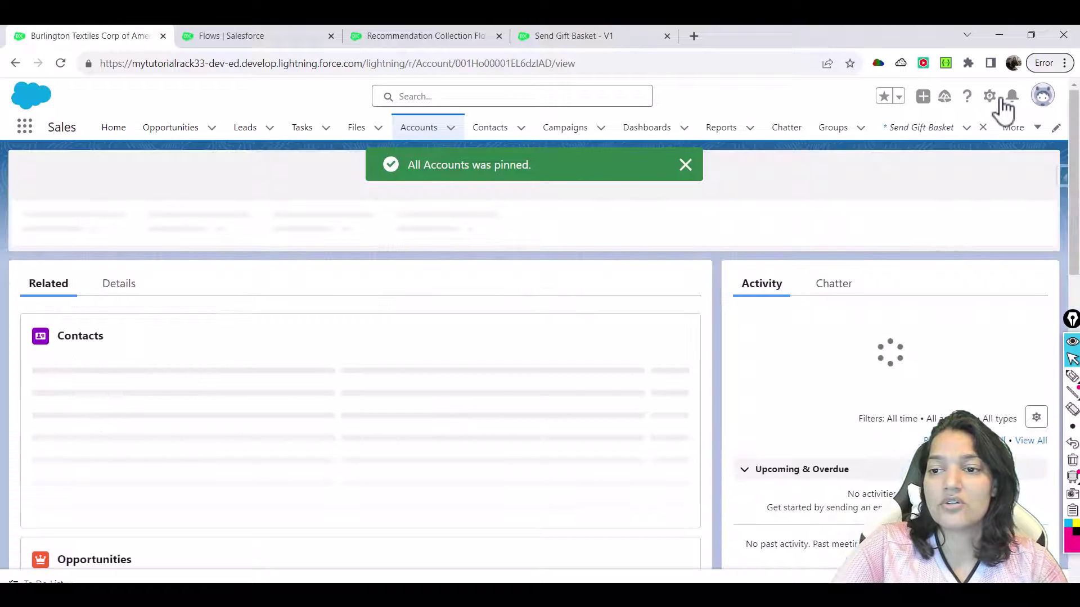
pyautogui.click(988, 99)
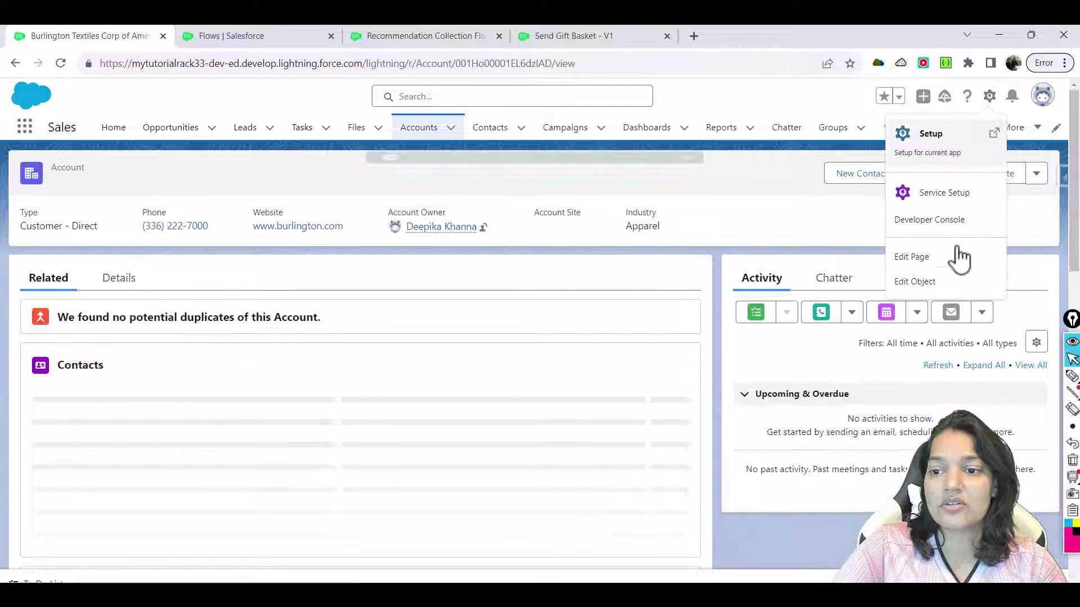
pyautogui.click(938, 258)
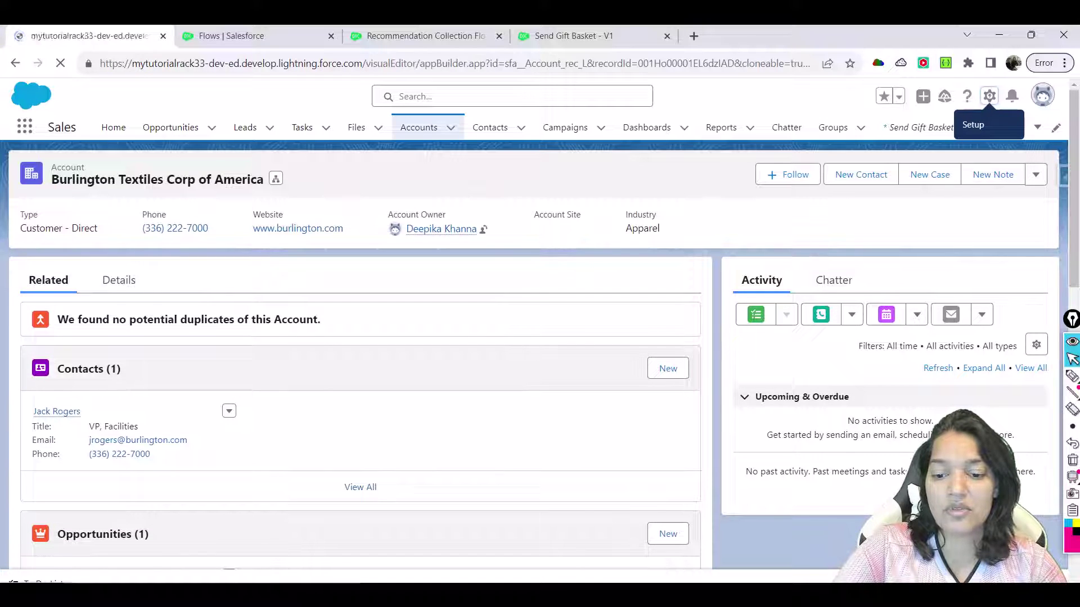
pyautogui.hotkey('alt', 'Tab')
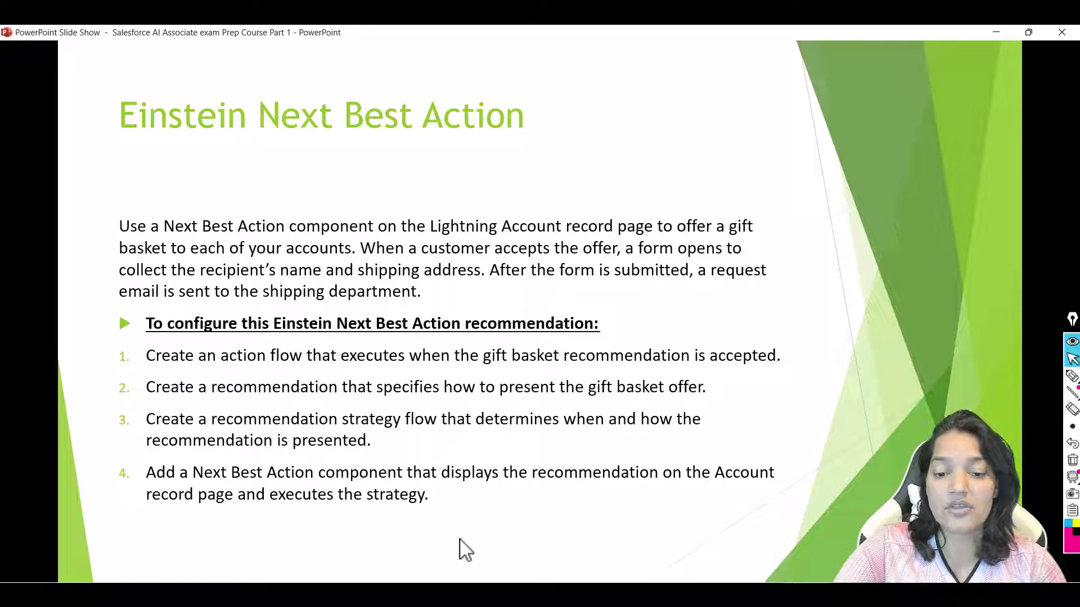
pyautogui.hotkey('alt', 'Tab')
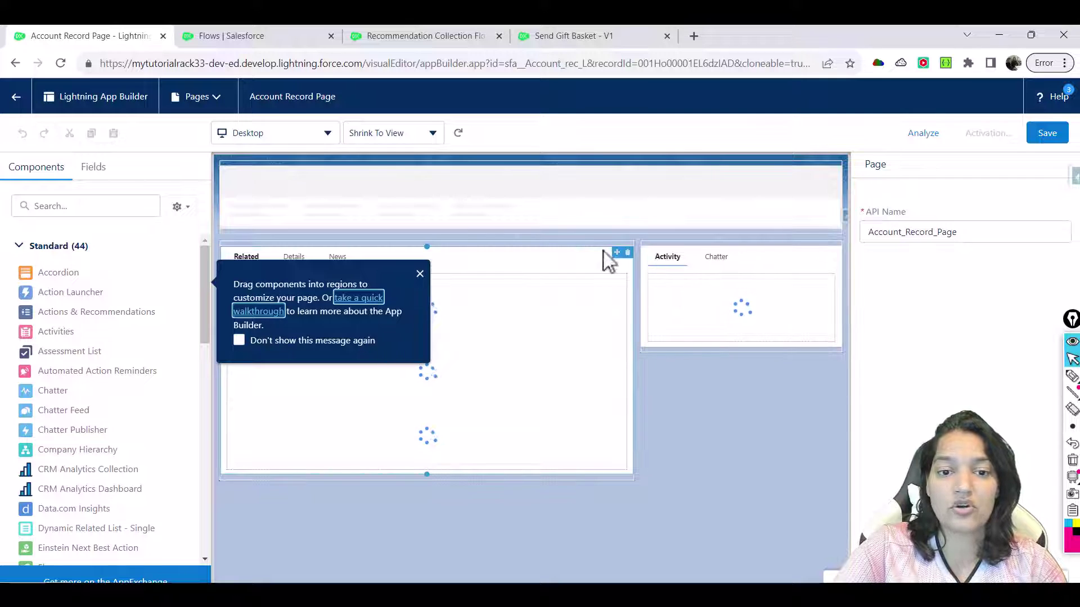
# Step: Search components for 'ei' and place Einstein Next Best Action above the Activity section
pyautogui.click(419, 274)
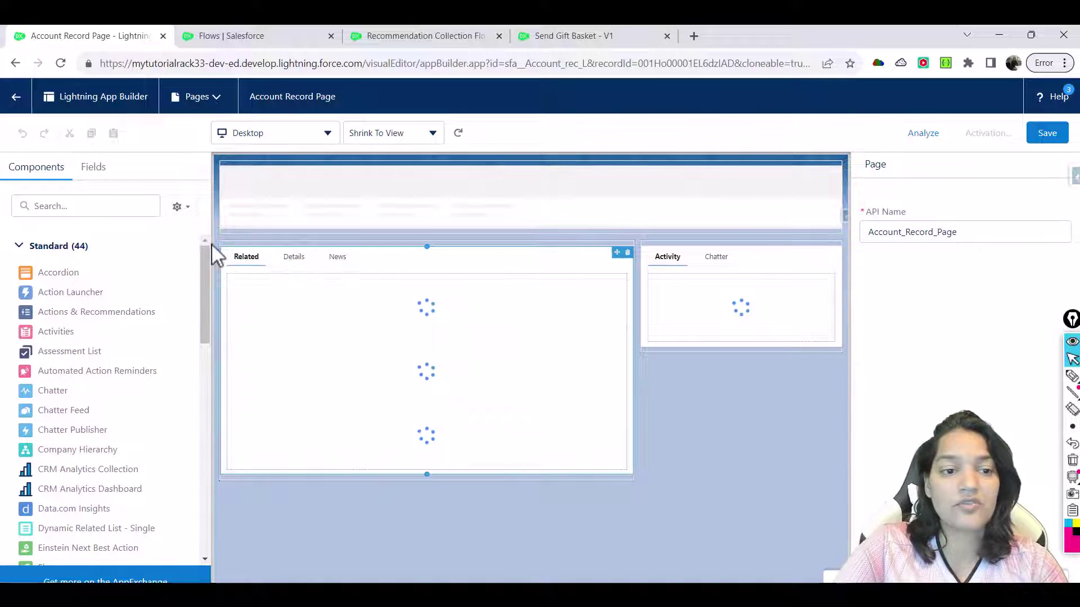
pyautogui.click(135, 212)
pyautogui.write('ein')
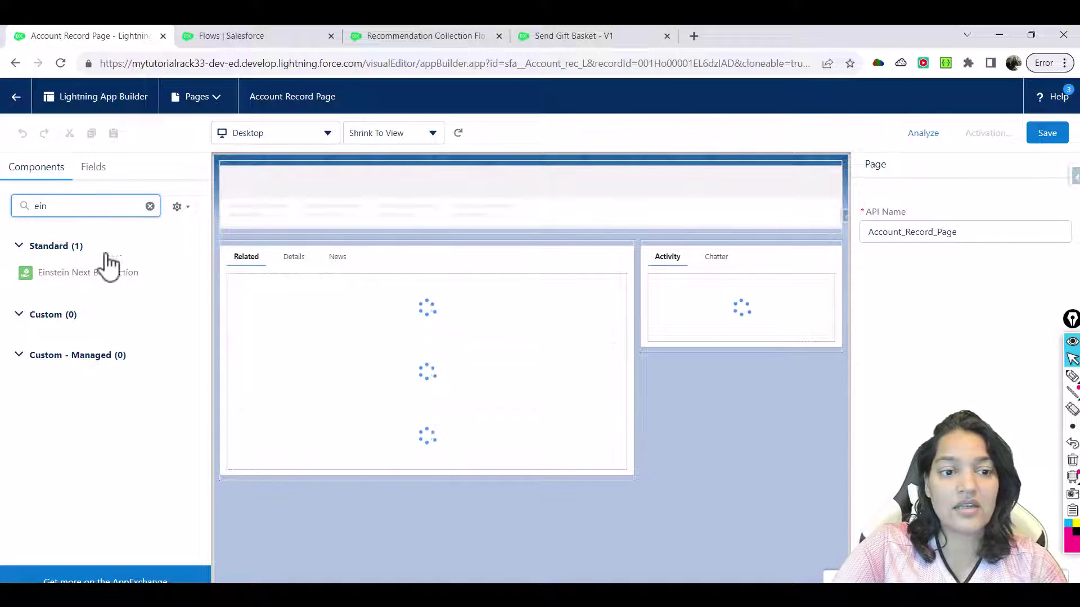
pyautogui.moveTo(172, 284); pyautogui.dragTo(682, 246)
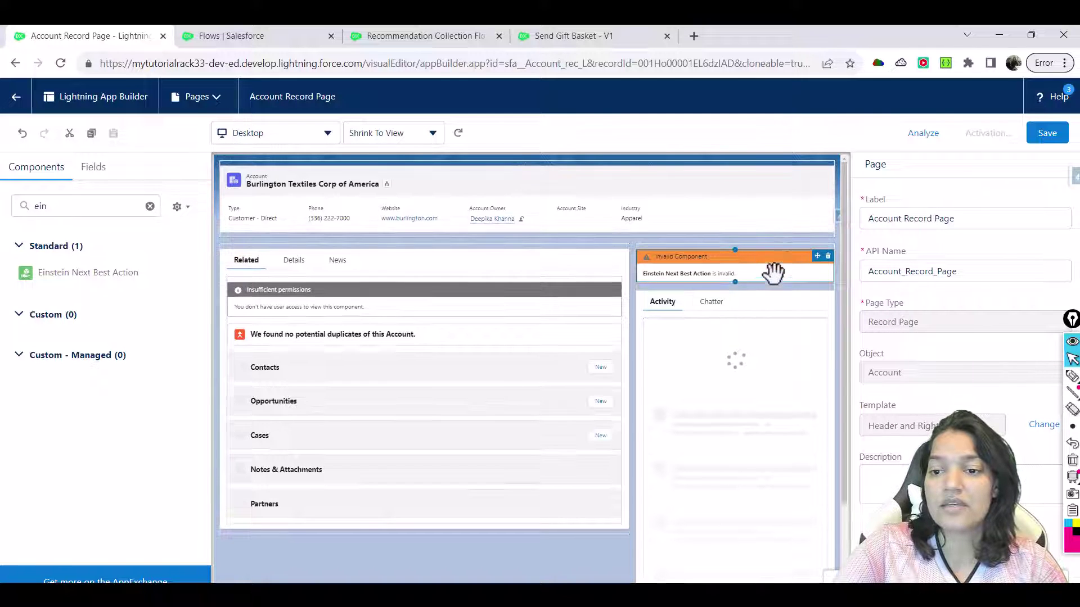
# Step: Set the Einstein Next Best Action component's Strategy Source to Flow Builder
pyautogui.click(784, 260)
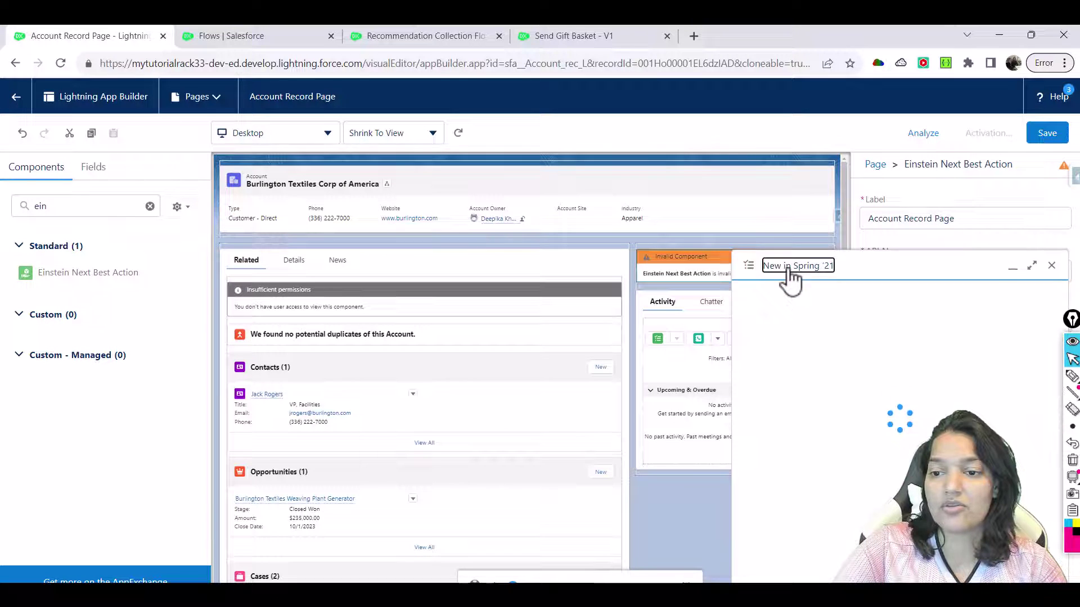
pyautogui.click(1012, 268)
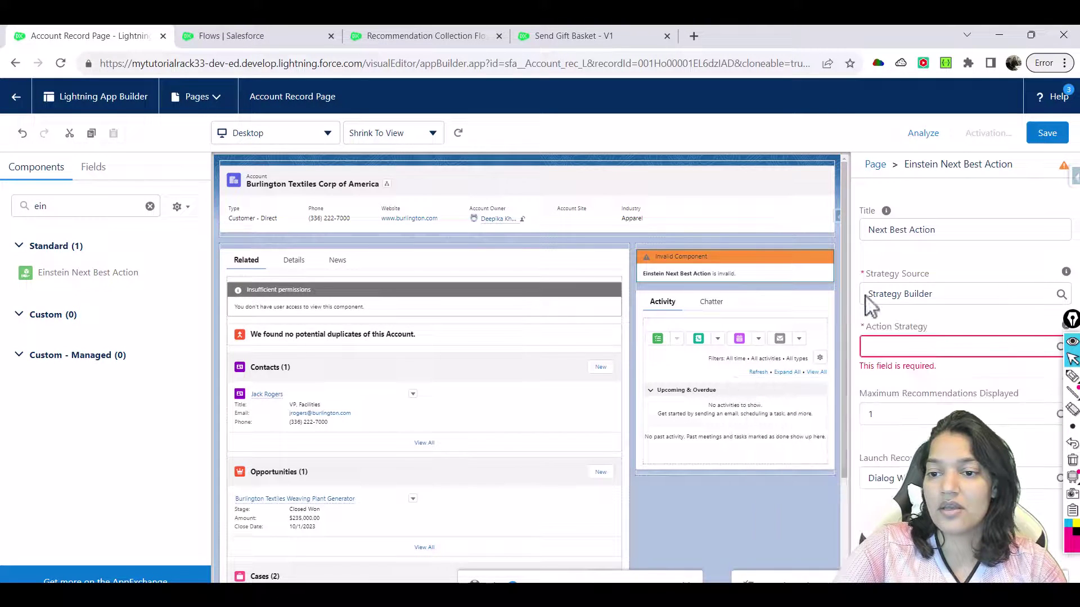
pyautogui.click(917, 313)
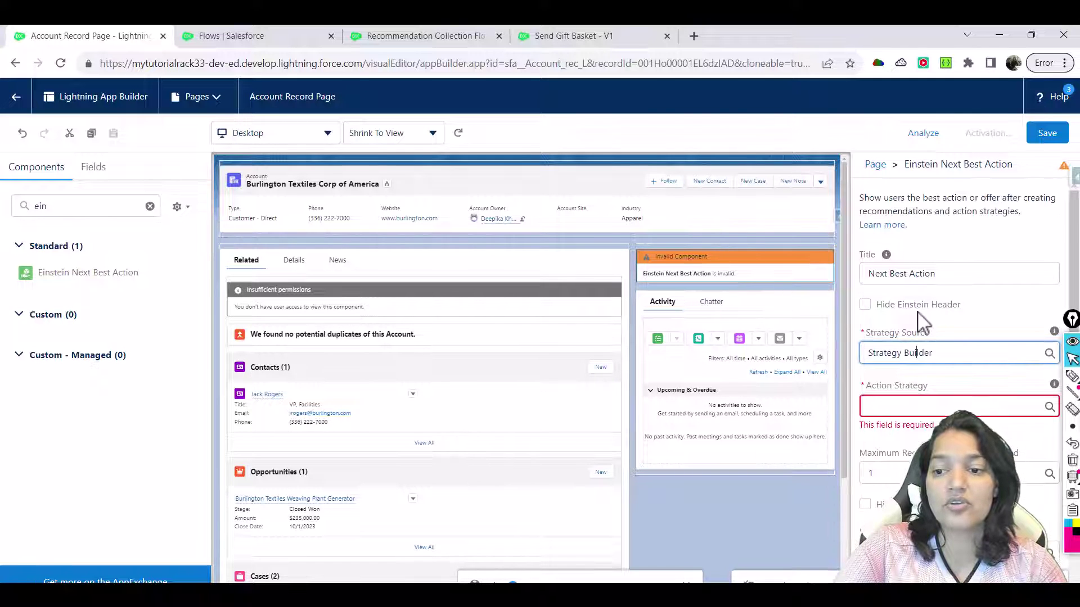
pyautogui.click(993, 352)
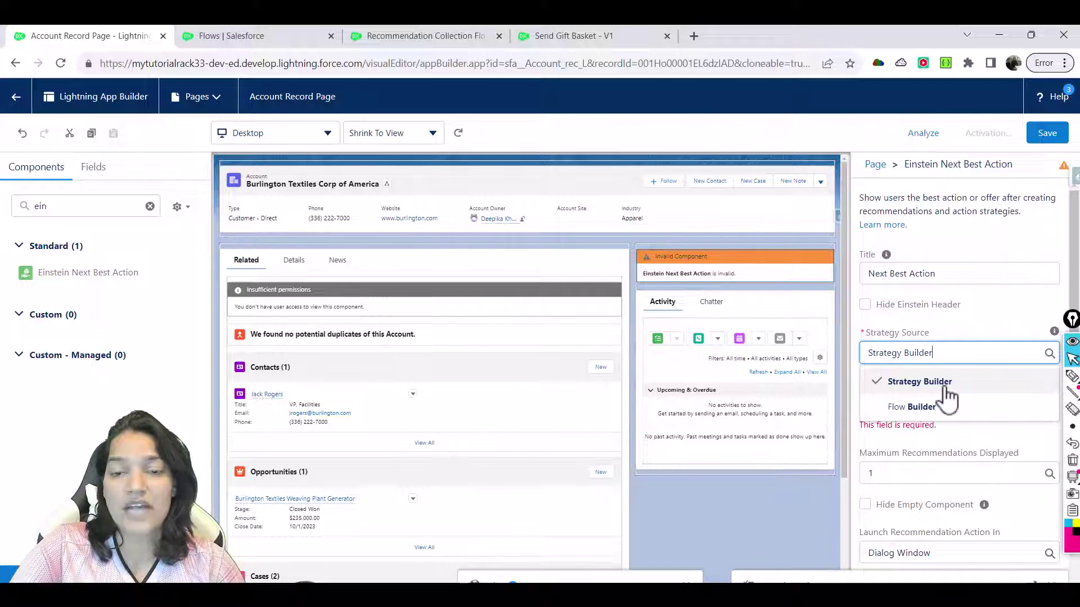
pyautogui.click(896, 407)
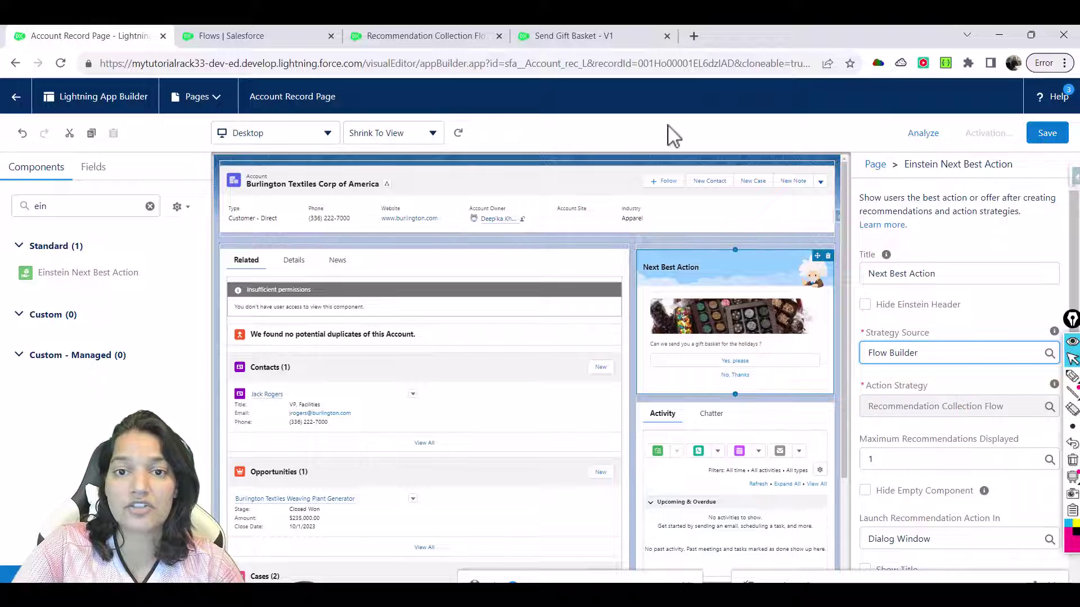
# Step: Check the Recommendation Collection Flow in the setup flows list, then return to the page builder
pyautogui.click(479, 37)
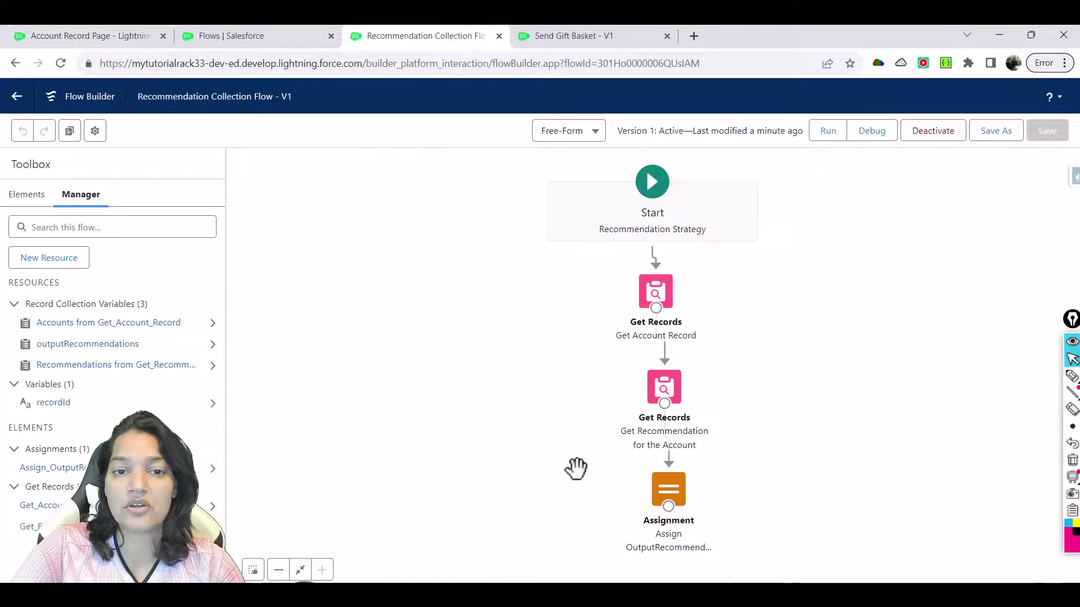
pyautogui.click(285, 36)
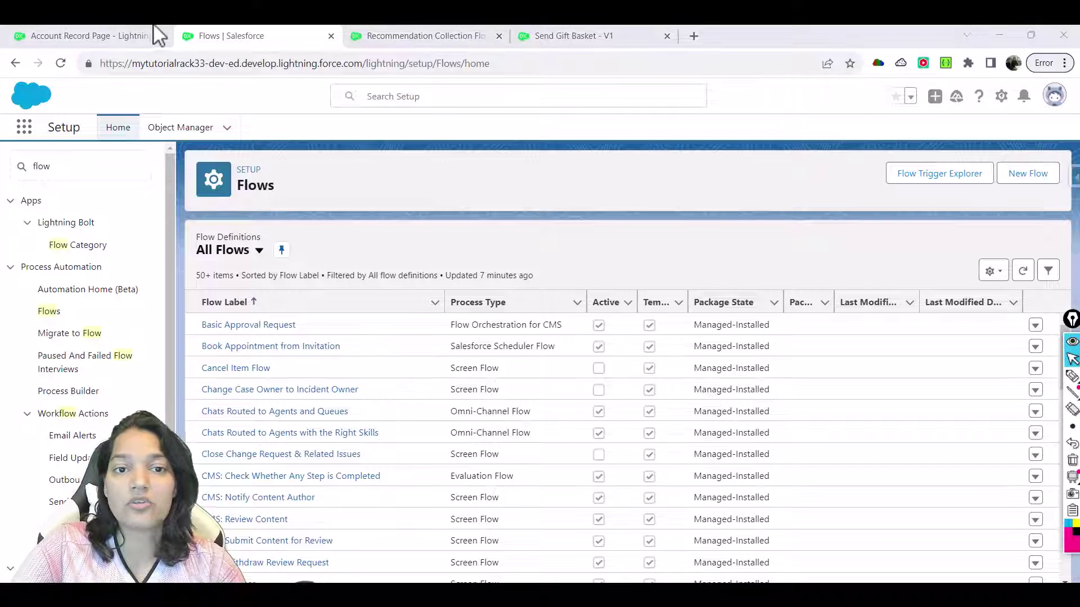
pyautogui.click(134, 39)
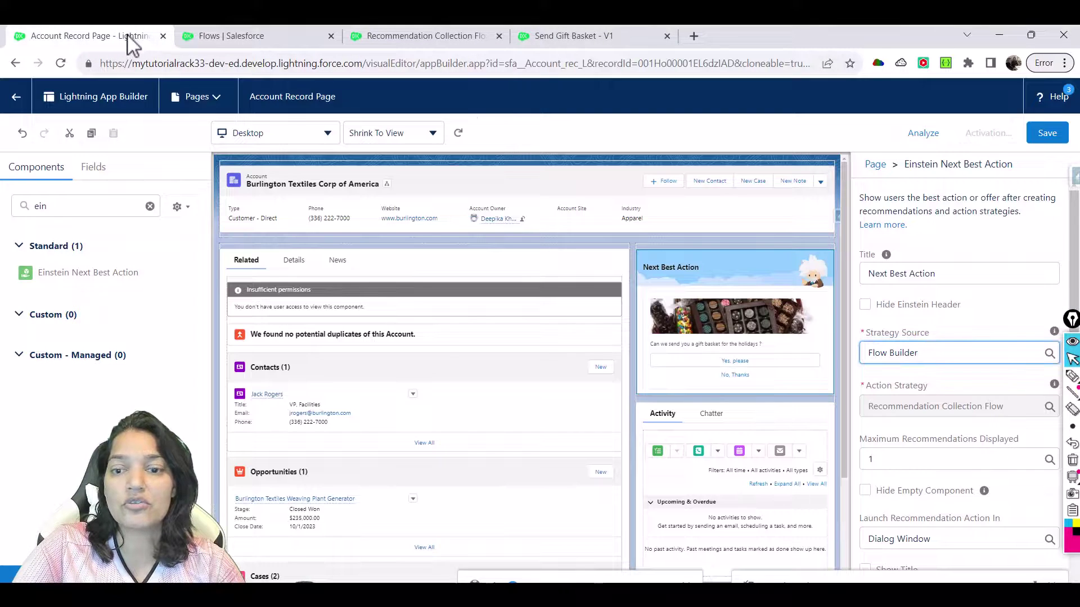
# Step: Set maximum recommendations displayed to 4 and save the Account Record Page
pyautogui.click(895, 460)
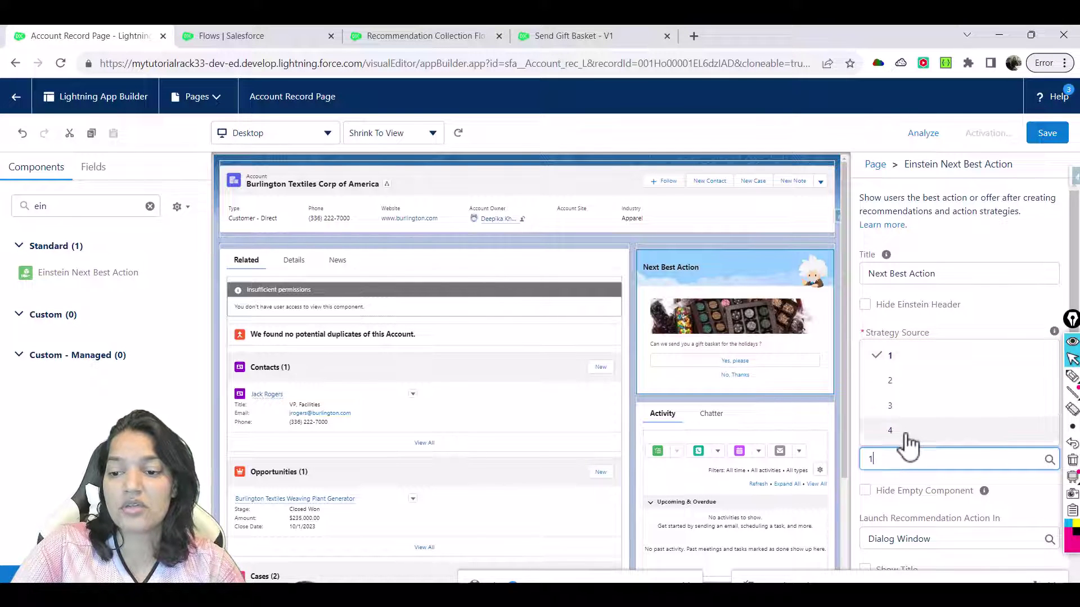
pyautogui.click(904, 441)
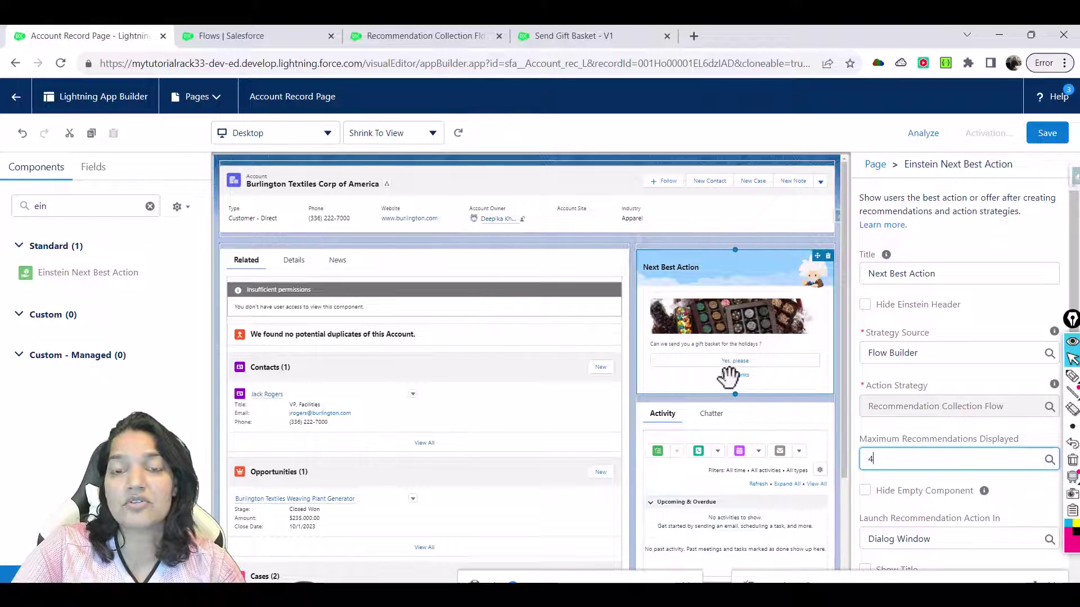
pyautogui.click(1048, 137)
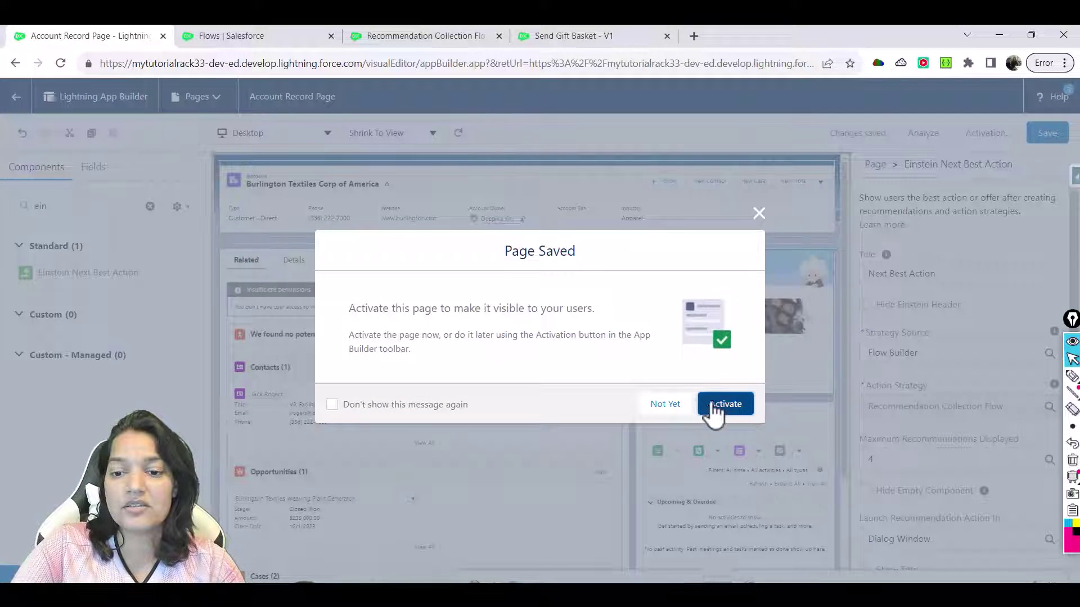
# Step: Activate the page as the org default with the Desktop form factor
pyautogui.click(713, 409)
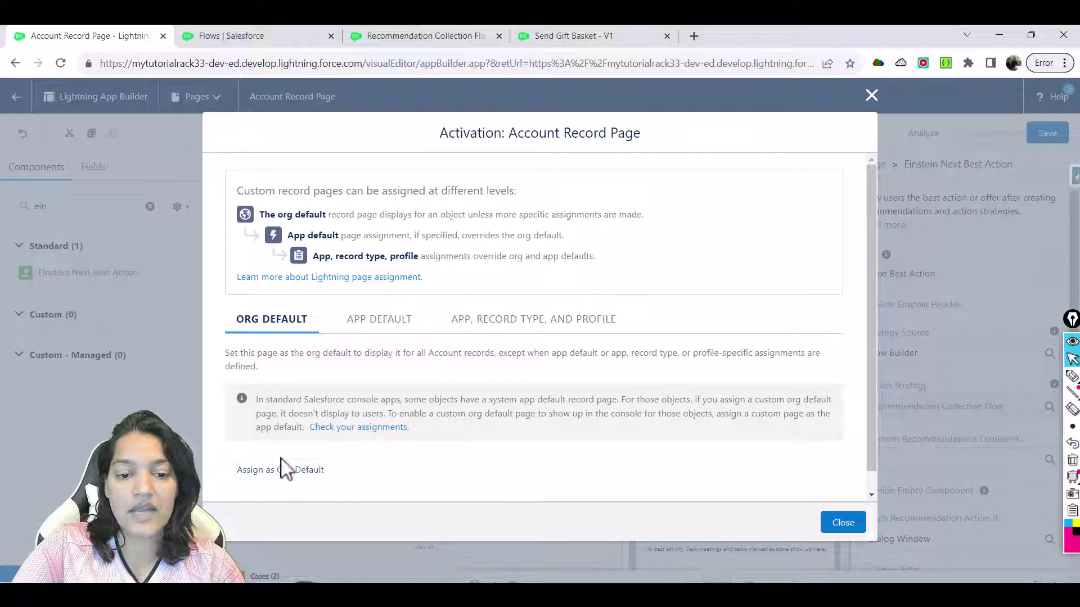
pyautogui.click(284, 470)
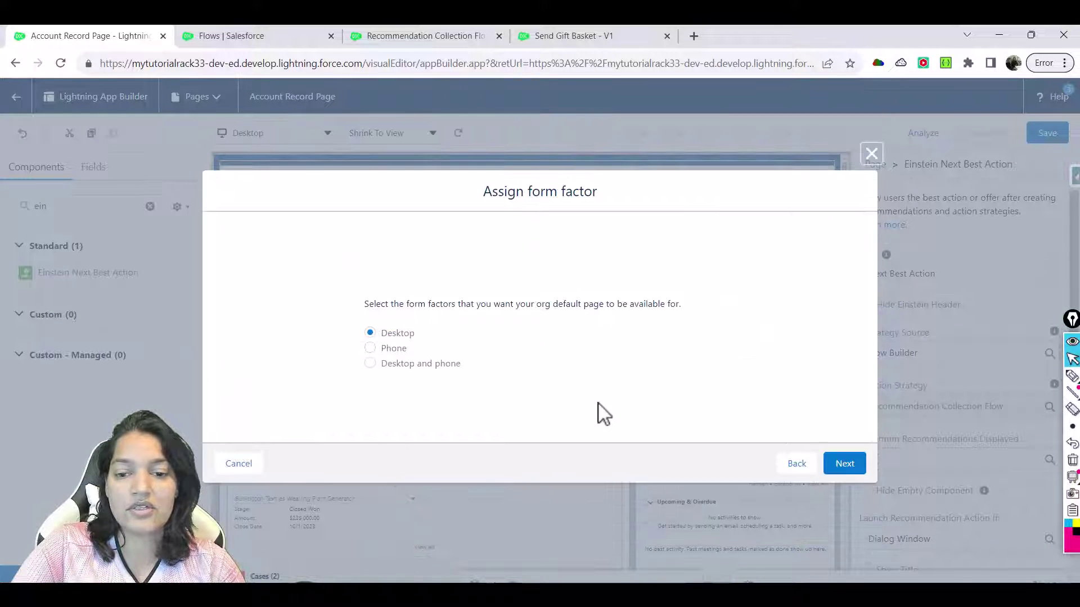
pyautogui.click(843, 464)
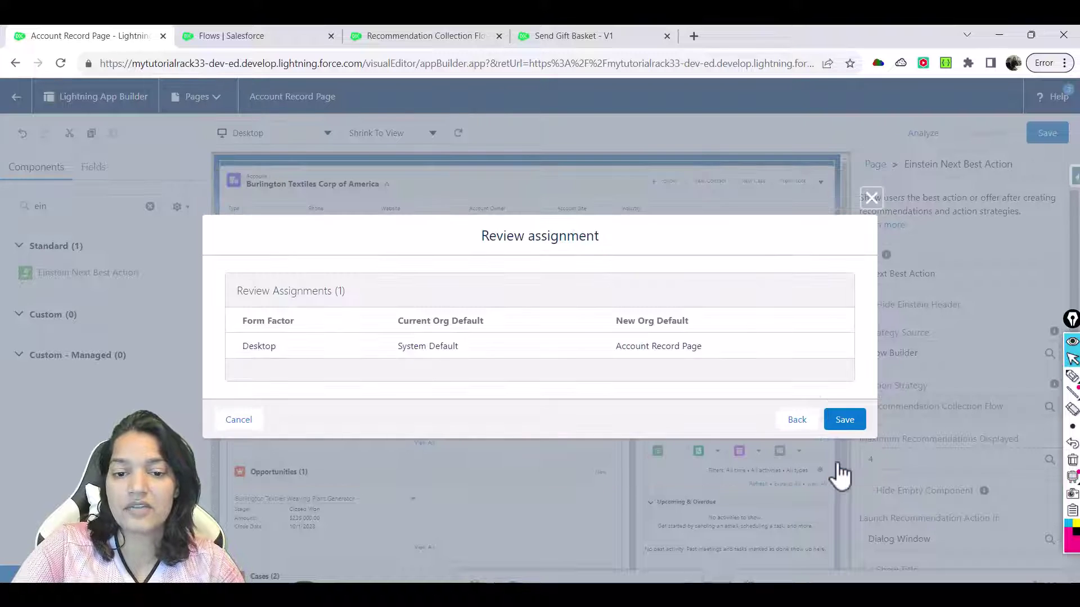
pyautogui.click(848, 432)
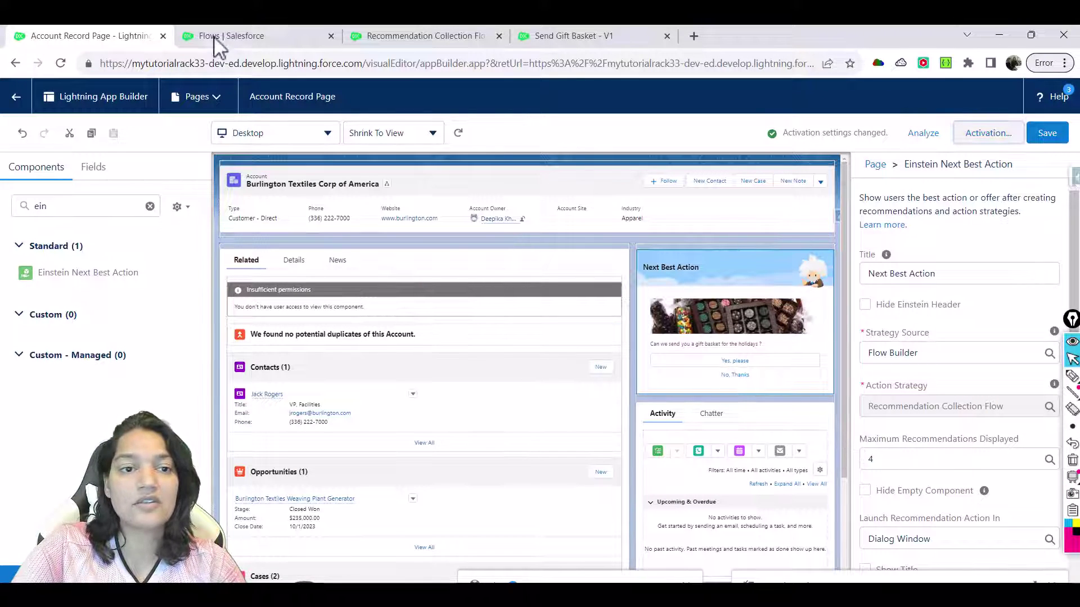
# Step: Leave the page builder and open the Burlington Textiles Corp of America account
pyautogui.click(16, 100)
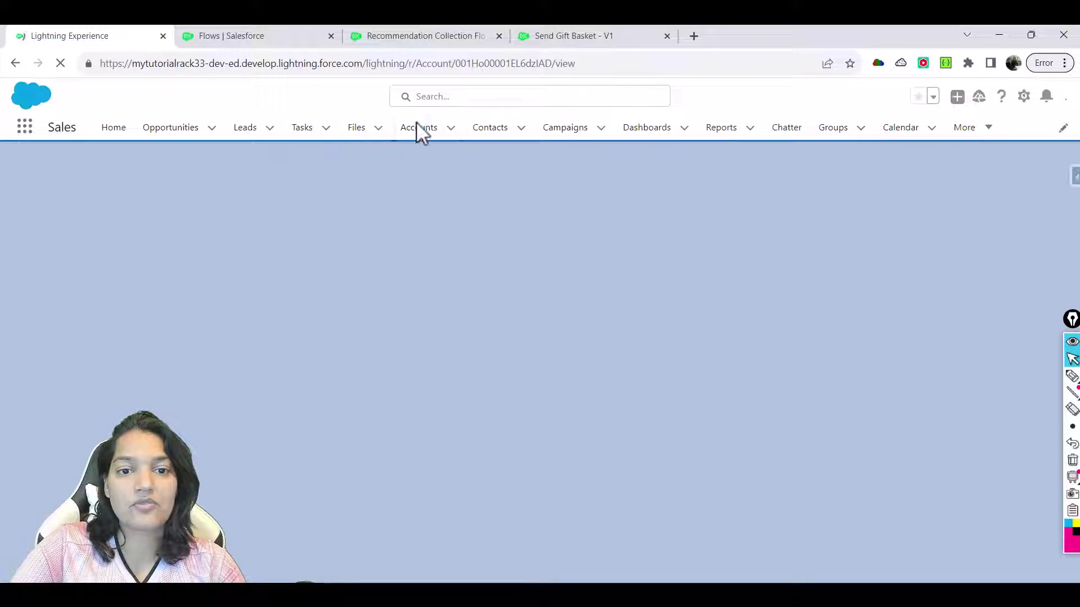
pyautogui.click(417, 127)
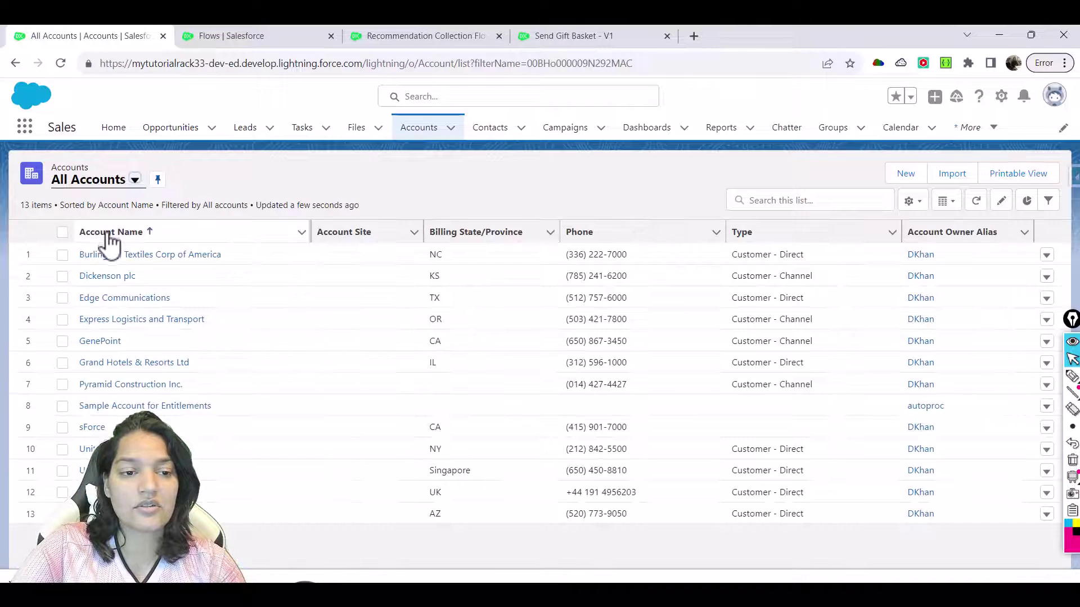
pyautogui.click(115, 256)
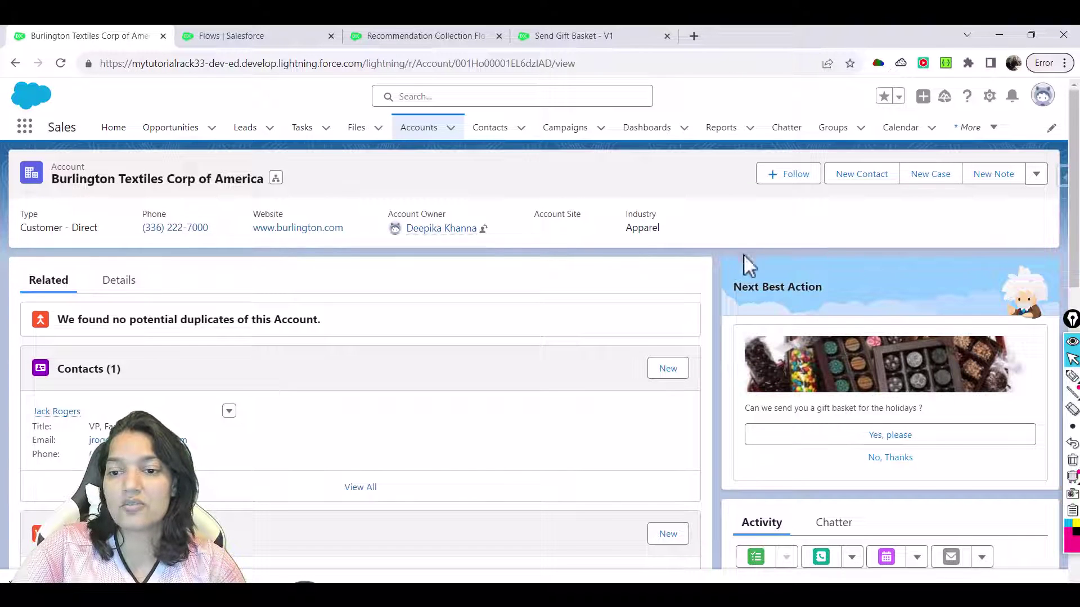
# Step: Annotate the Next Best Action card's gift basket question and choices, then accept with 'Yes, please'
pyautogui.click(1073, 375)
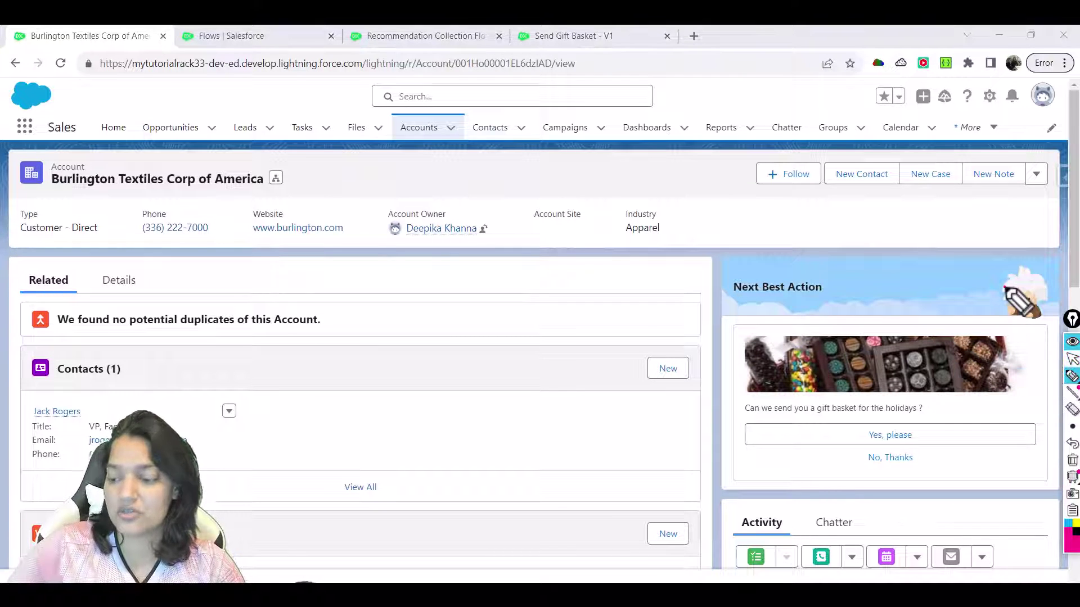
pyautogui.moveTo(841, 277)
pyautogui.mouseDown()
pyautogui.moveTo(678, 345)
pyautogui.moveTo(813, 484)
pyautogui.moveTo(971, 410)
pyautogui.moveTo(825, 274)
pyautogui.mouseUp()
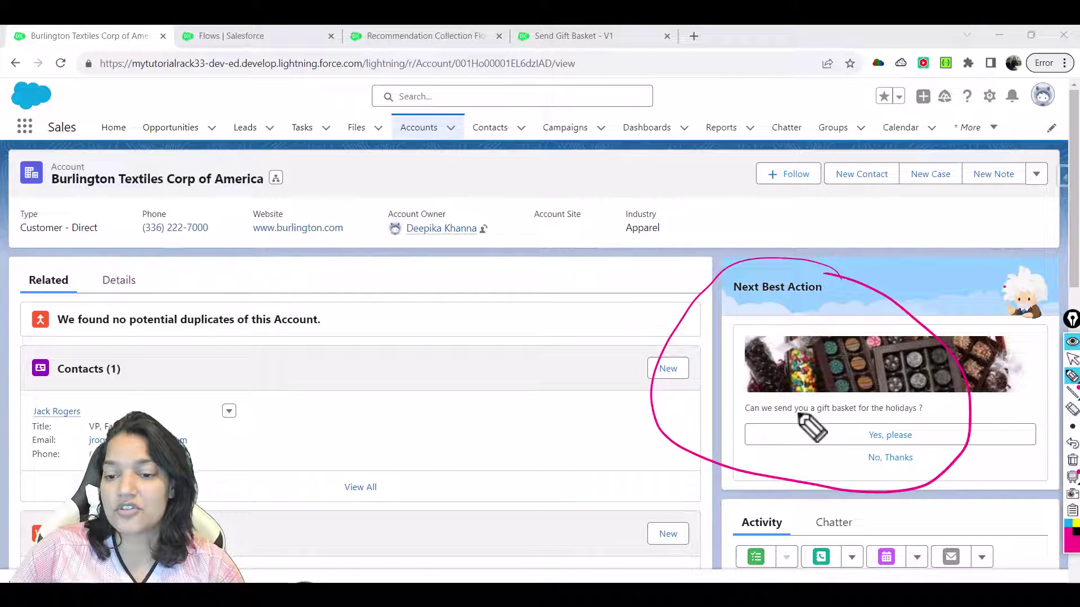
pyautogui.moveTo(754, 417)
pyautogui.mouseDown()
pyautogui.moveTo(919, 419)
pyautogui.moveTo(755, 394)
pyautogui.moveTo(758, 414)
pyautogui.mouseUp()
pyautogui.moveTo(928, 437)
pyautogui.mouseDown()
pyautogui.moveTo(938, 460)
pyautogui.moveTo(943, 439)
pyautogui.mouseUp()
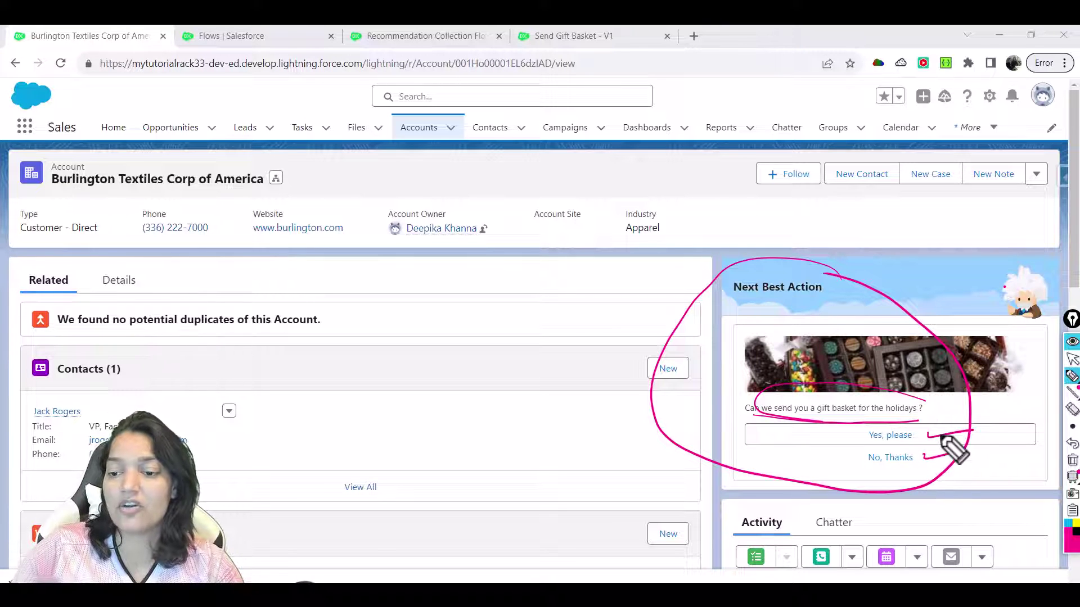
pyautogui.click(1072, 460)
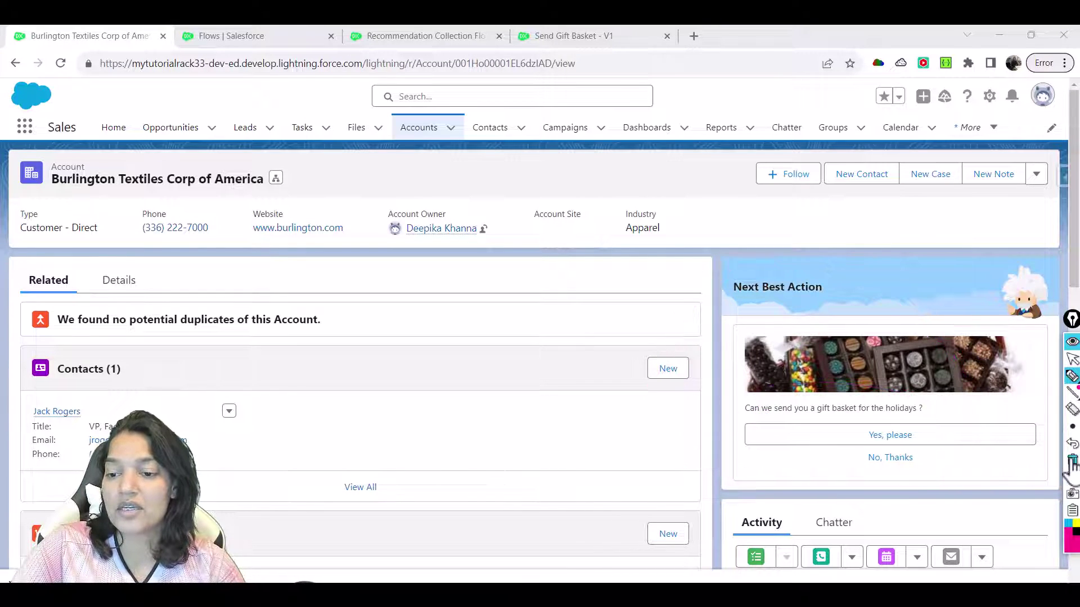
pyautogui.click(1071, 360)
pyautogui.click(896, 435)
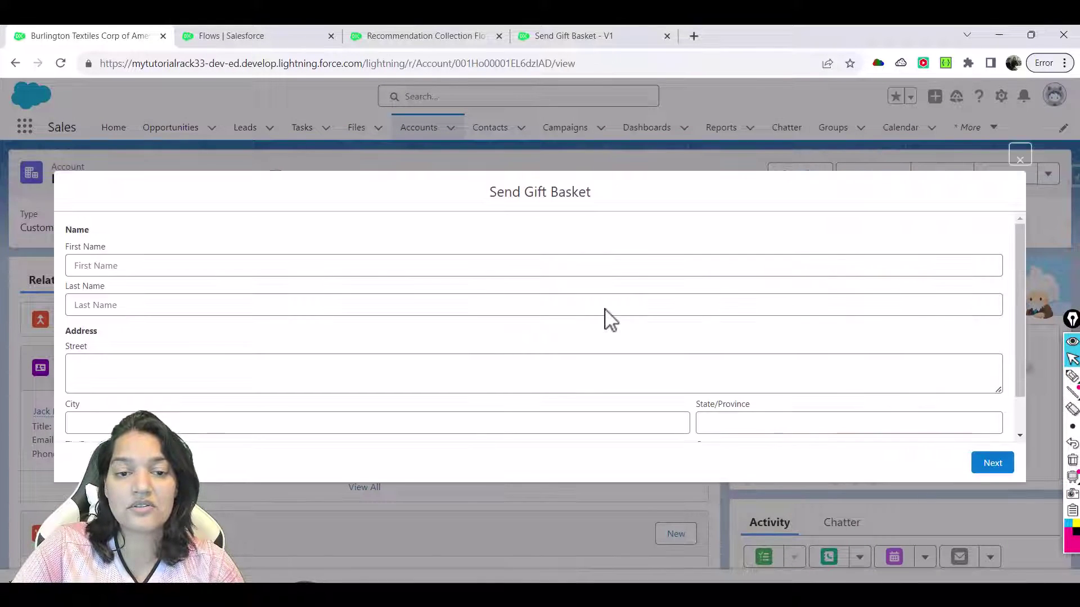
# Step: Enter the recipient's first and last name in the Send Gift Basket form
pyautogui.click(336, 263)
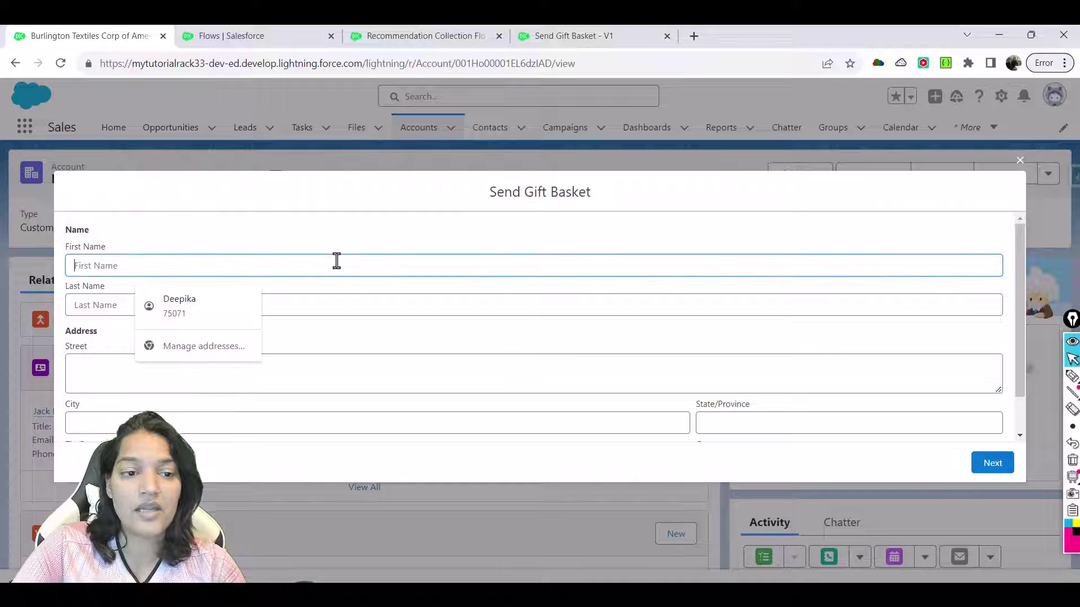
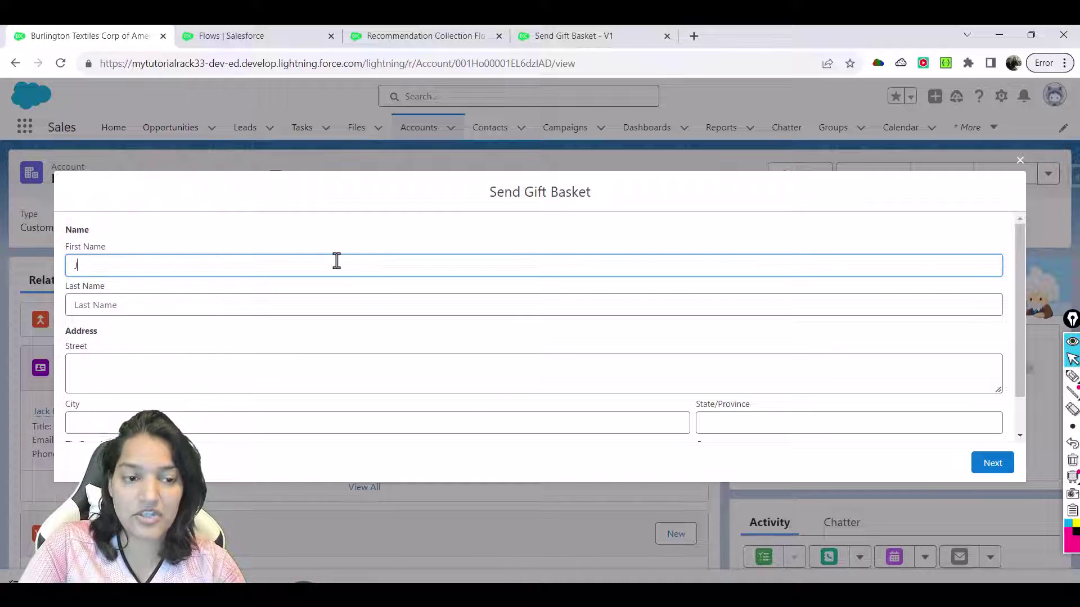
pyautogui.press('Tab')
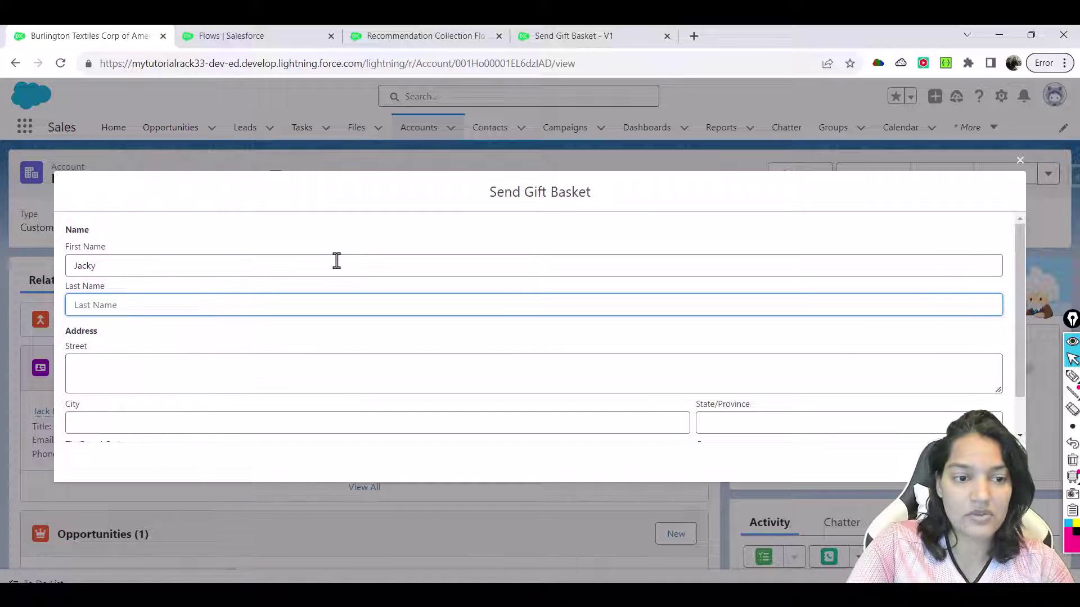
# Step: Fill in the recipient's street, city, state and zip code, then submit the form
pyautogui.press('Tab')
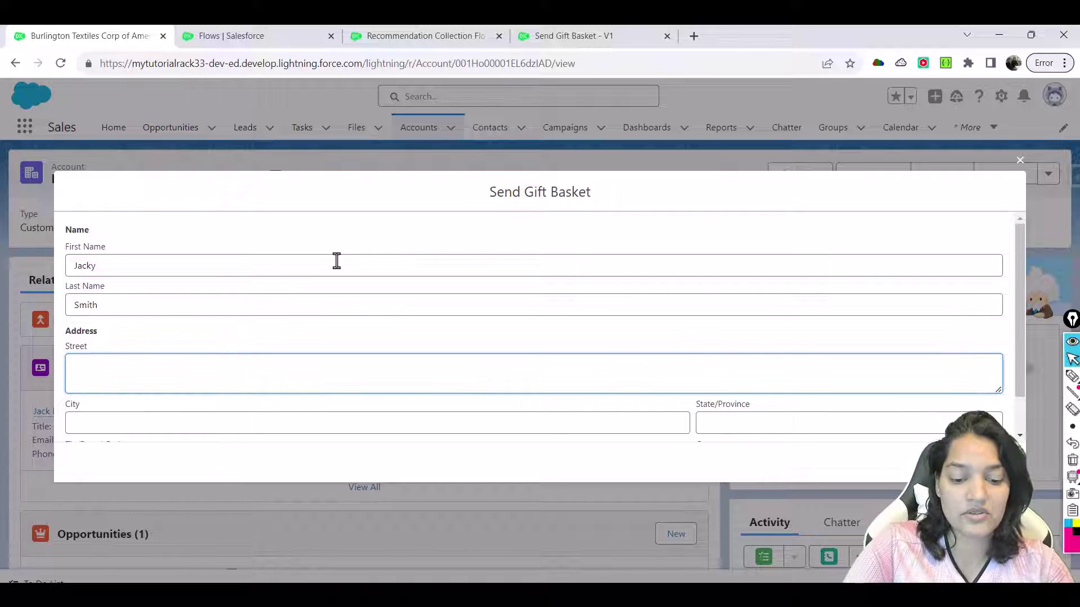
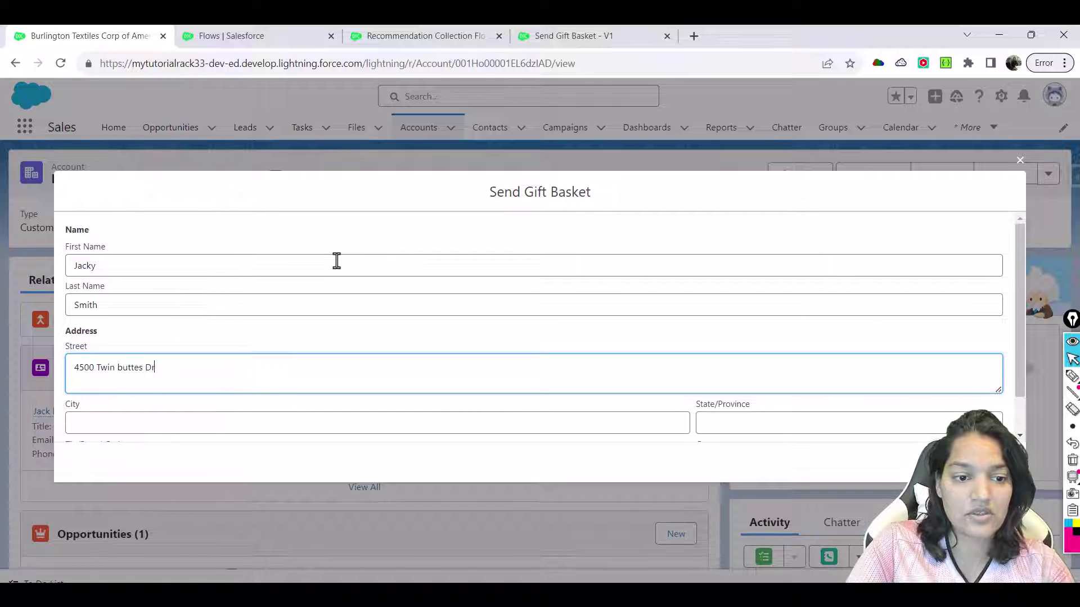
pyautogui.press('Tab')
pyautogui.write('Prosper')
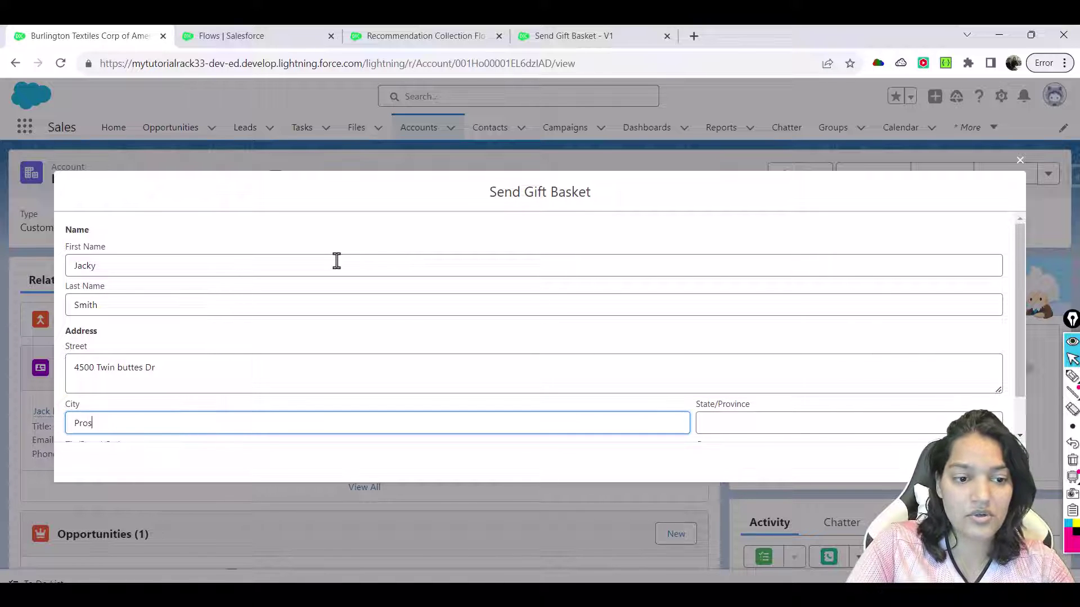
pyautogui.press('Tab')
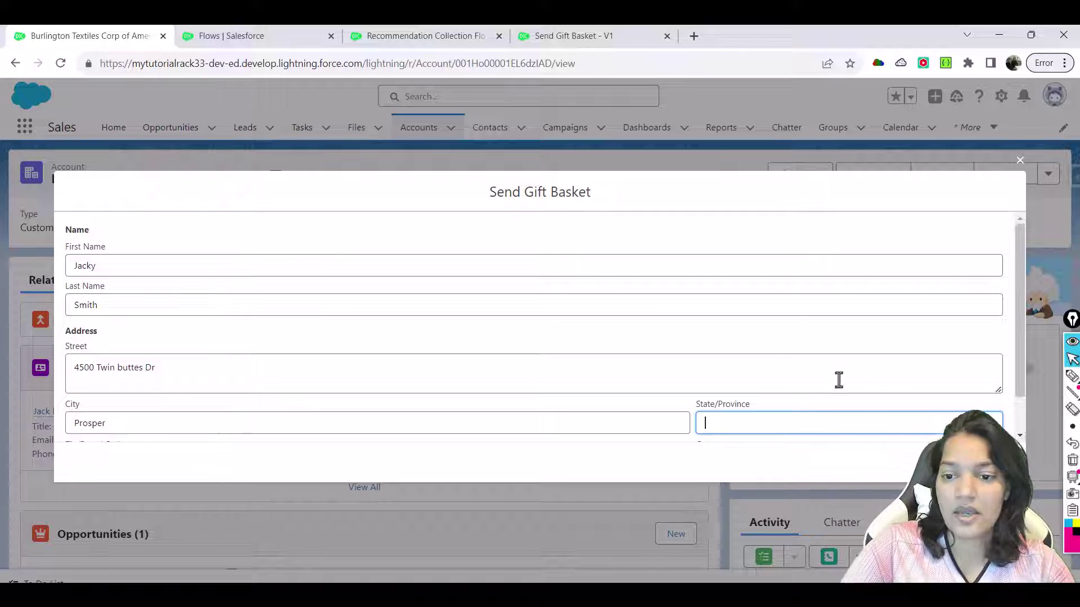
pyautogui.write('Texas')
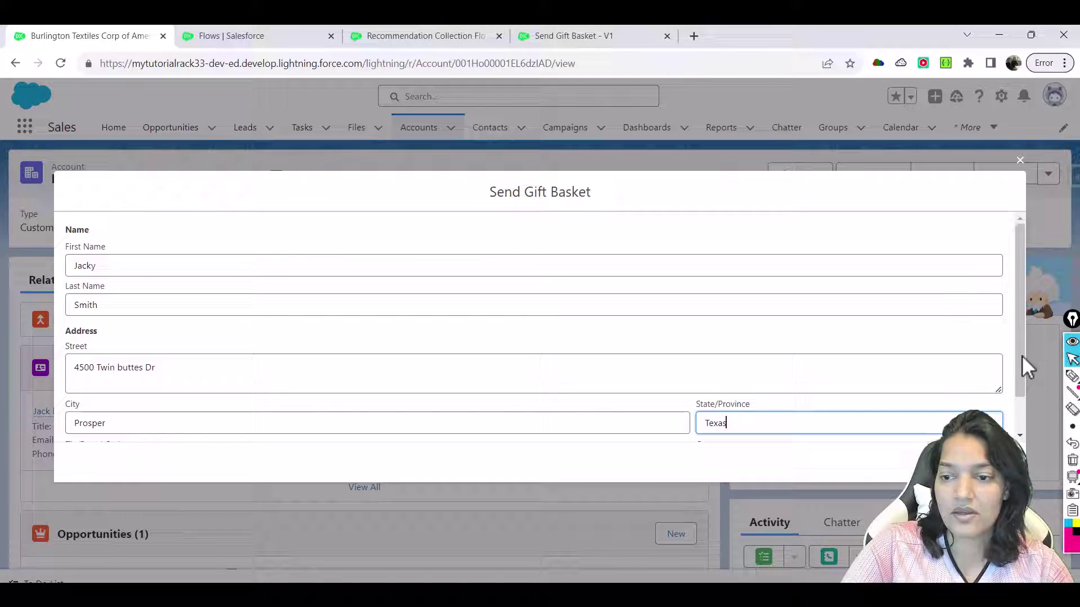
pyautogui.moveTo(1021, 356); pyautogui.dragTo(1015, 403)
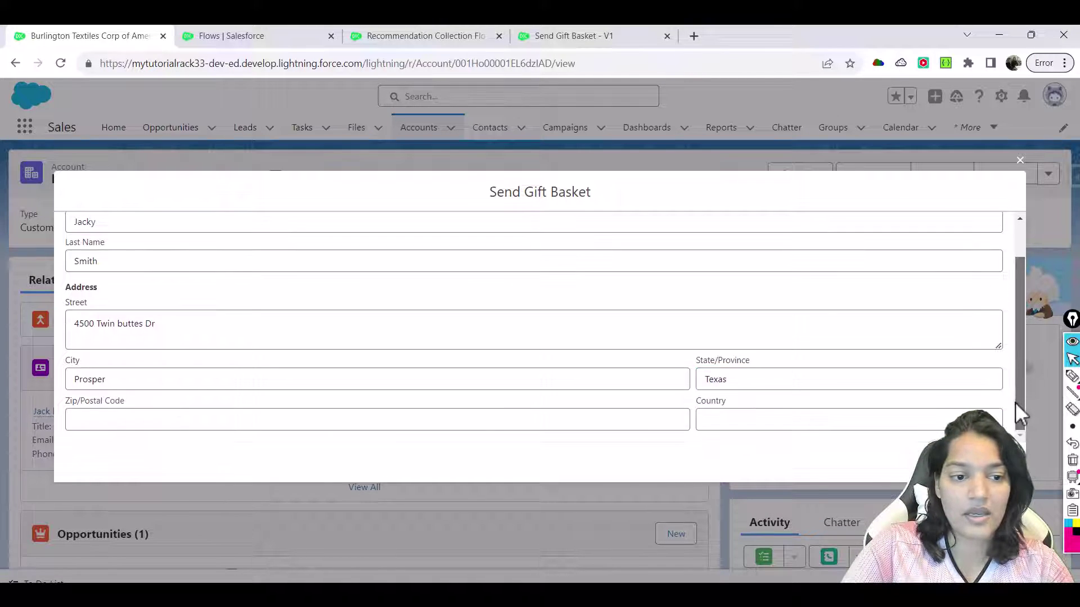
pyautogui.click(398, 413)
pyautogui.write('78906')
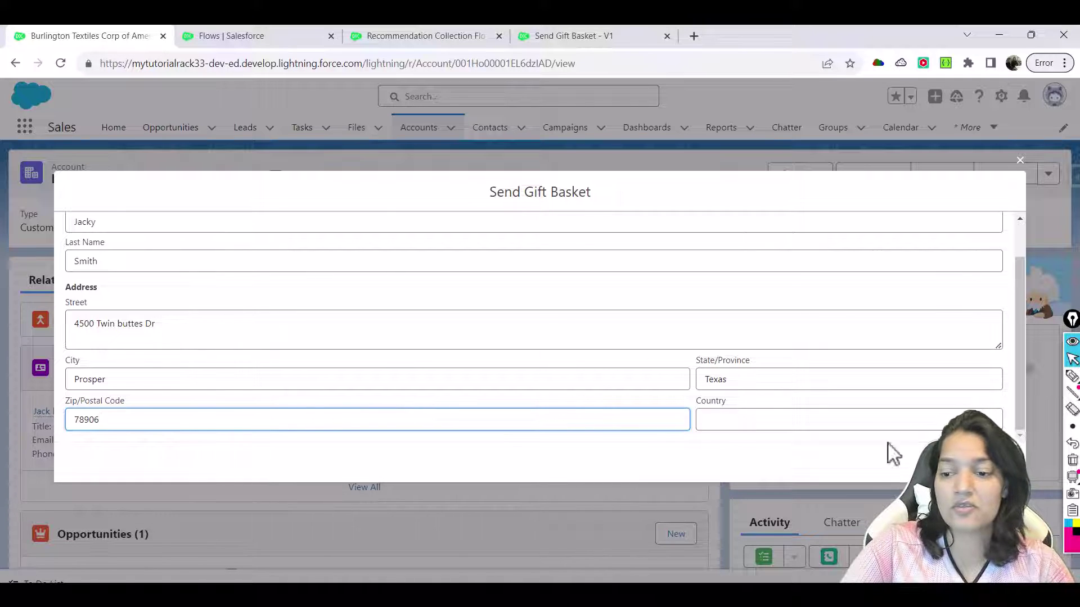
pyautogui.click(989, 462)
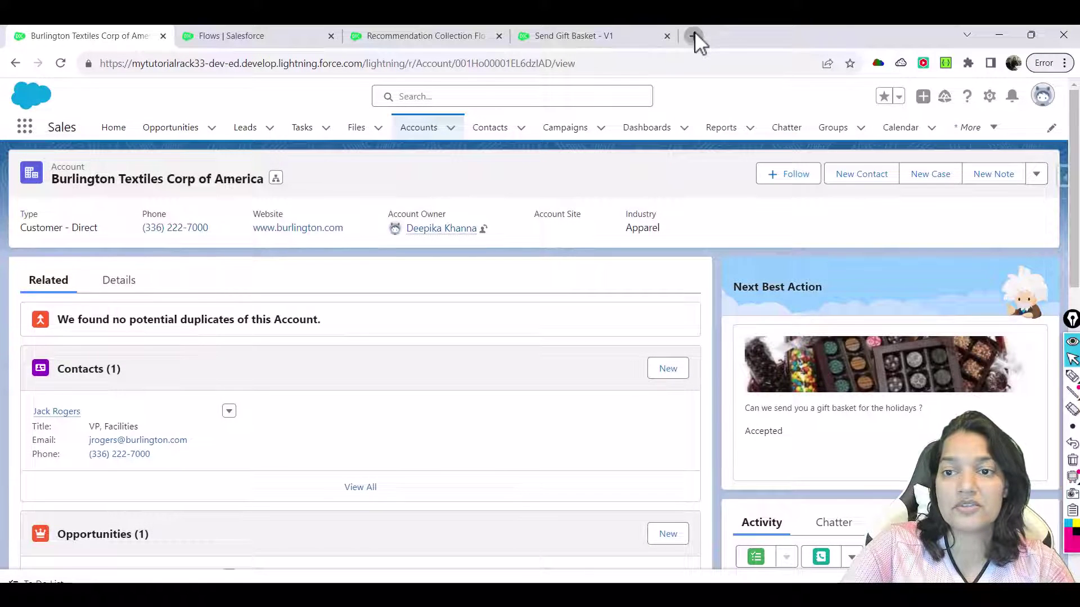
# Step: Open the 'Send Beautiful Gift Basket' email in Outlook, highlight the recipient details, and return to the flow tab
pyautogui.click(694, 35)
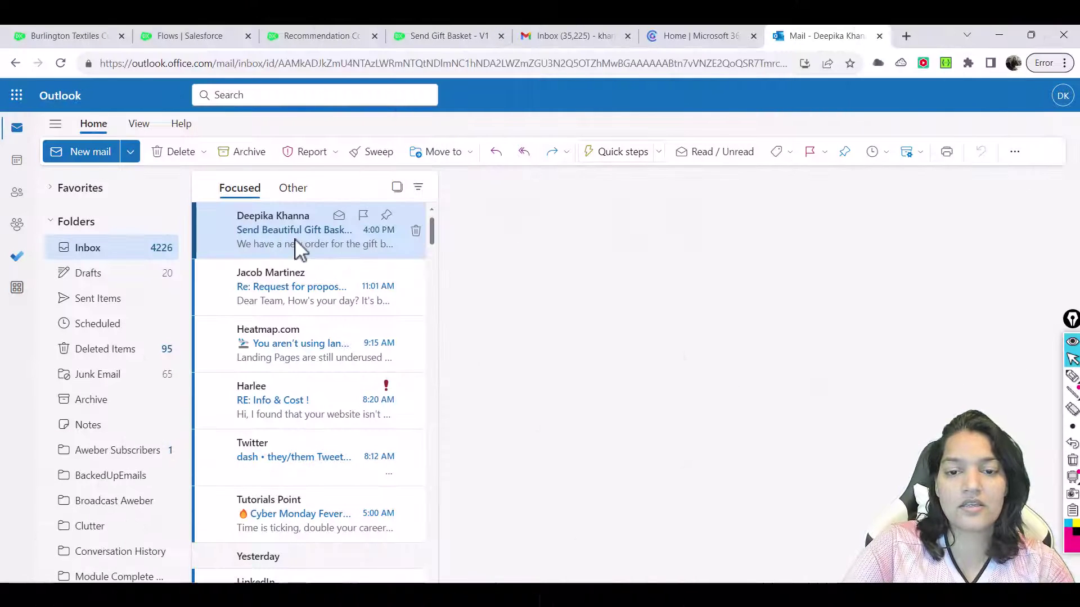
pyautogui.click(295, 239)
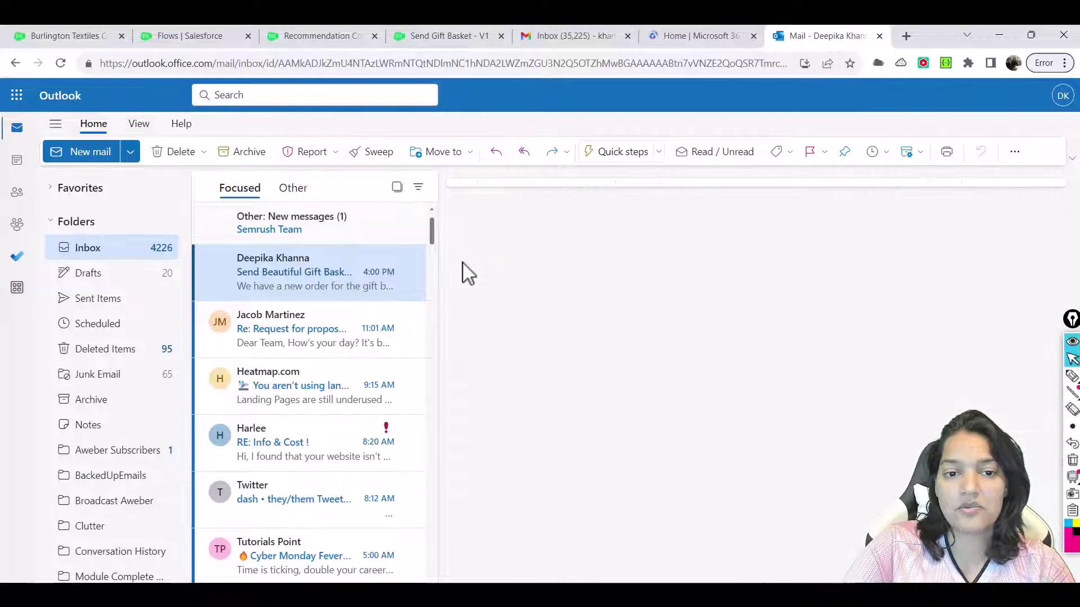
pyautogui.moveTo(493, 310); pyautogui.dragTo(564, 311)
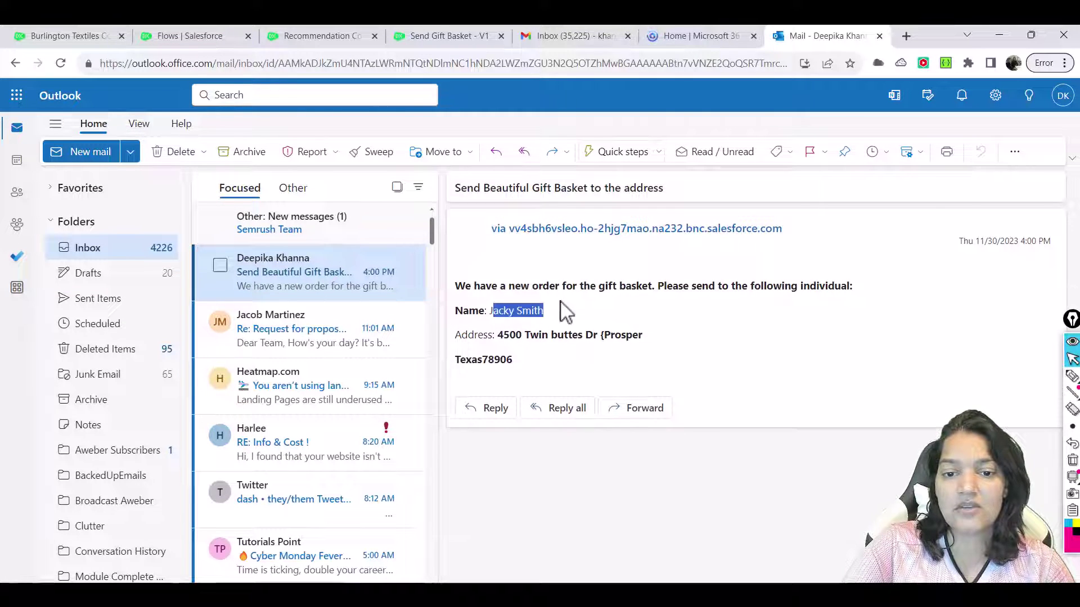
pyautogui.moveTo(499, 335); pyautogui.dragTo(550, 335)
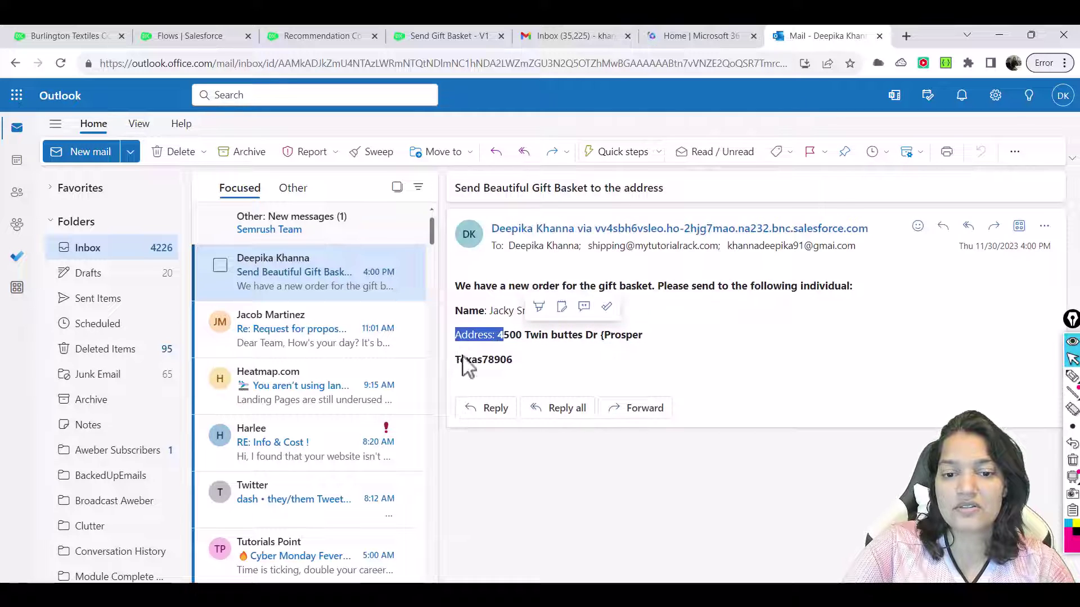
pyautogui.moveTo(460, 359); pyautogui.dragTo(531, 368)
pyautogui.moveTo(454, 286); pyautogui.dragTo(523, 376)
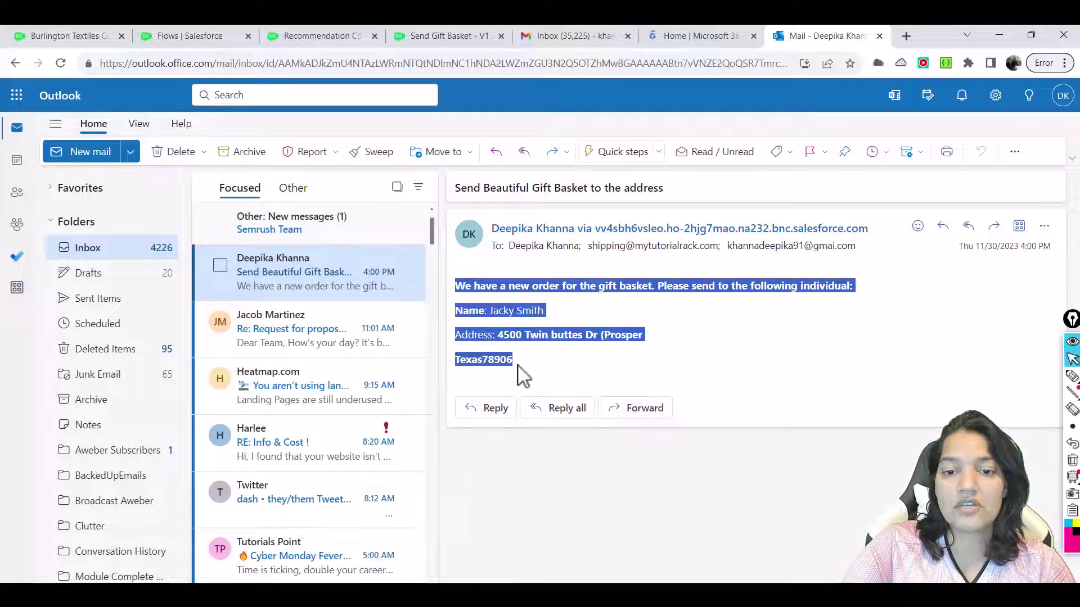
pyautogui.click(447, 37)
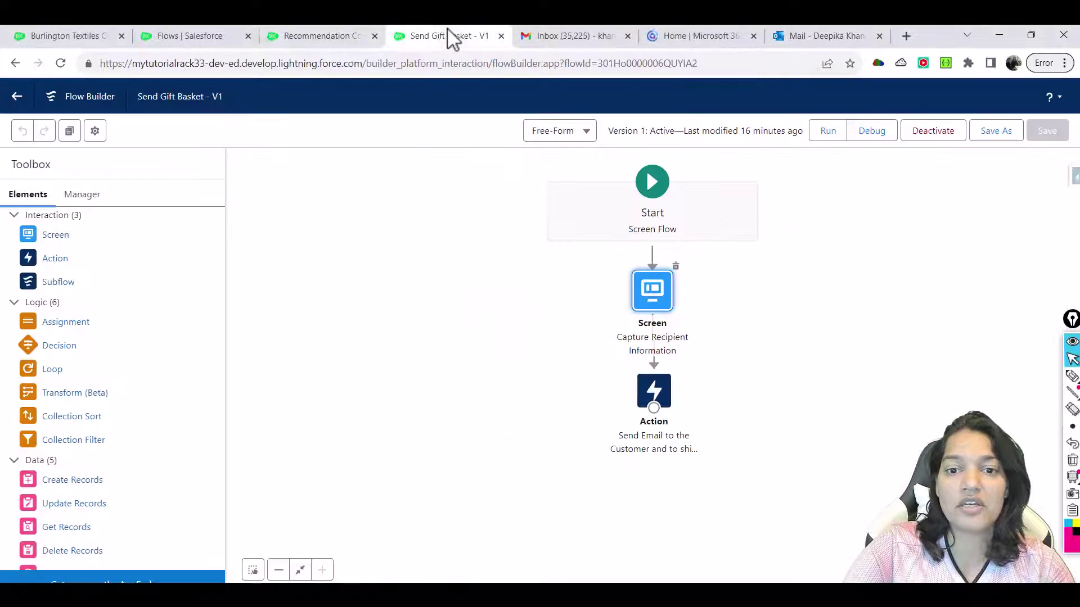
# Step: Close the Burlington tab, exit Flow Builder, and reach Accounts through the App Launcher search 'ad'
pyautogui.click(123, 35)
pyautogui.click(21, 95)
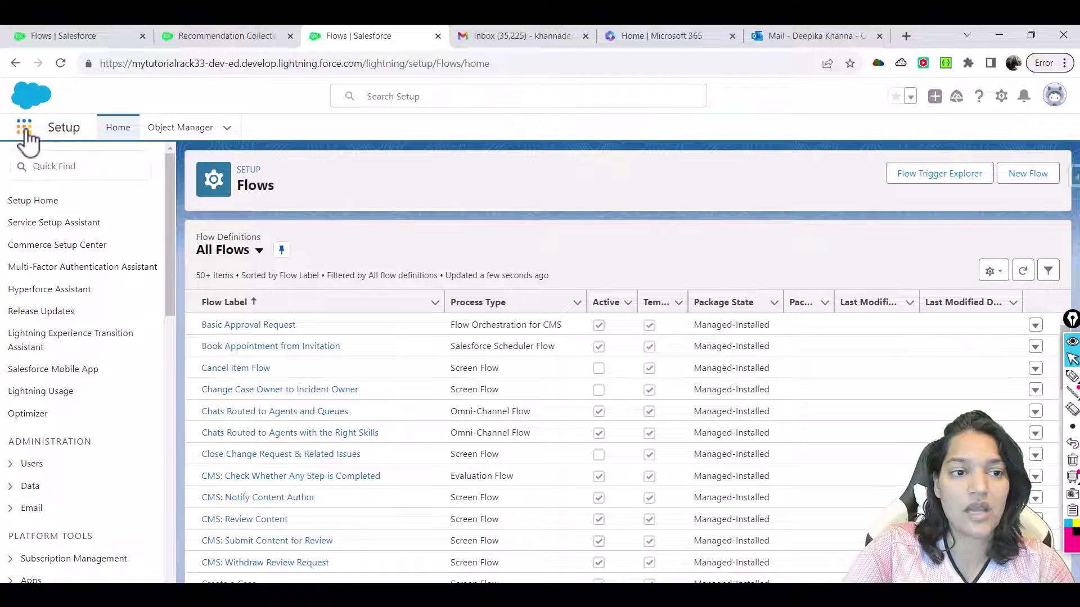
pyautogui.click(24, 127)
pyautogui.write('ad')
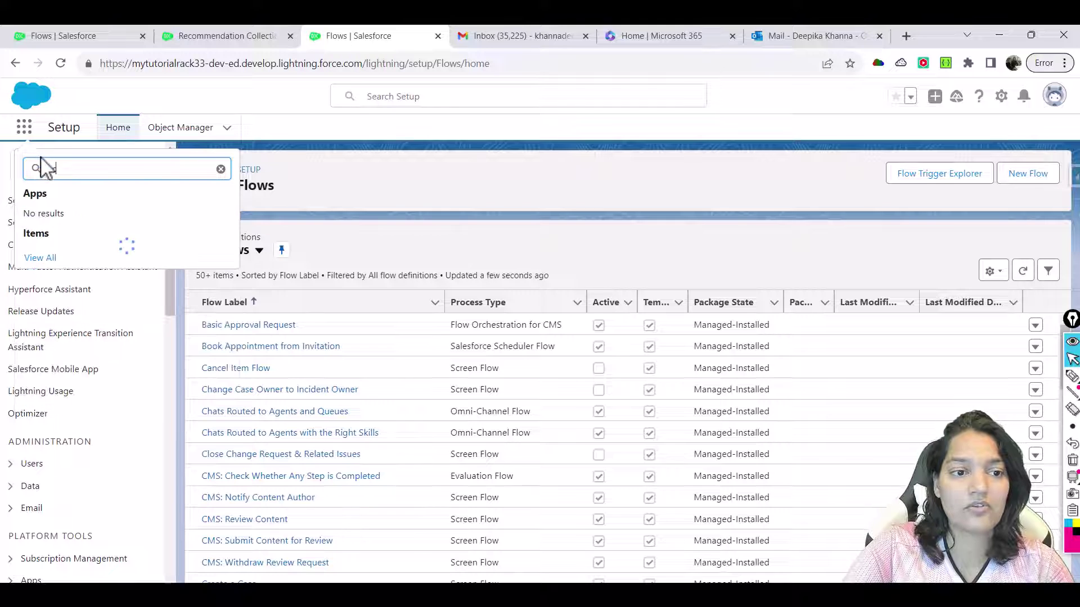
pyautogui.click(45, 256)
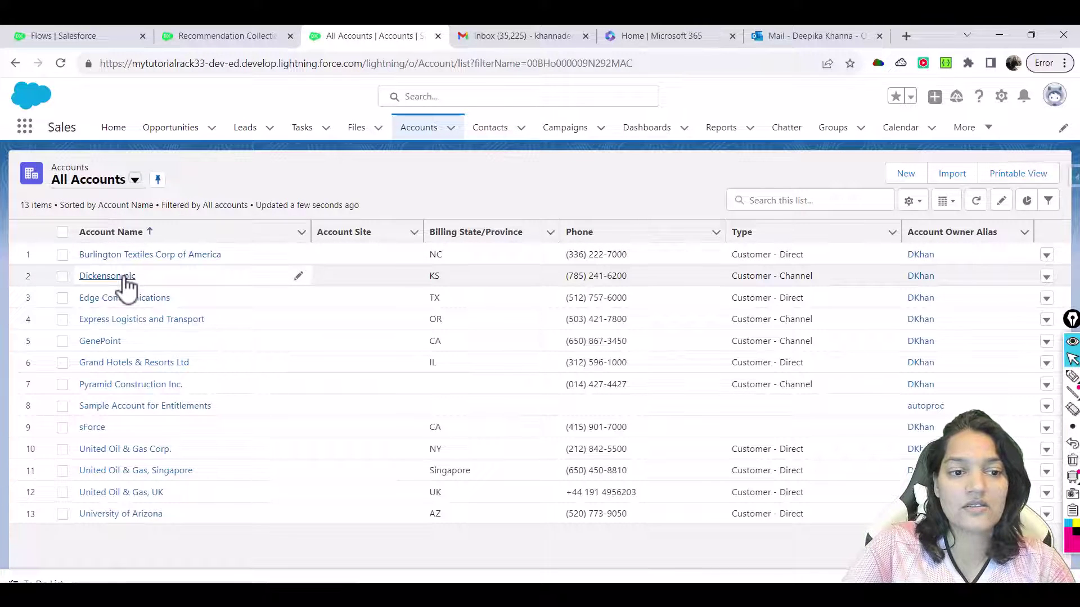
# Step: Open Dickenson plc, decline the gift basket offer with 'No, Thanks', and highlight the Rejected status
pyautogui.click(126, 278)
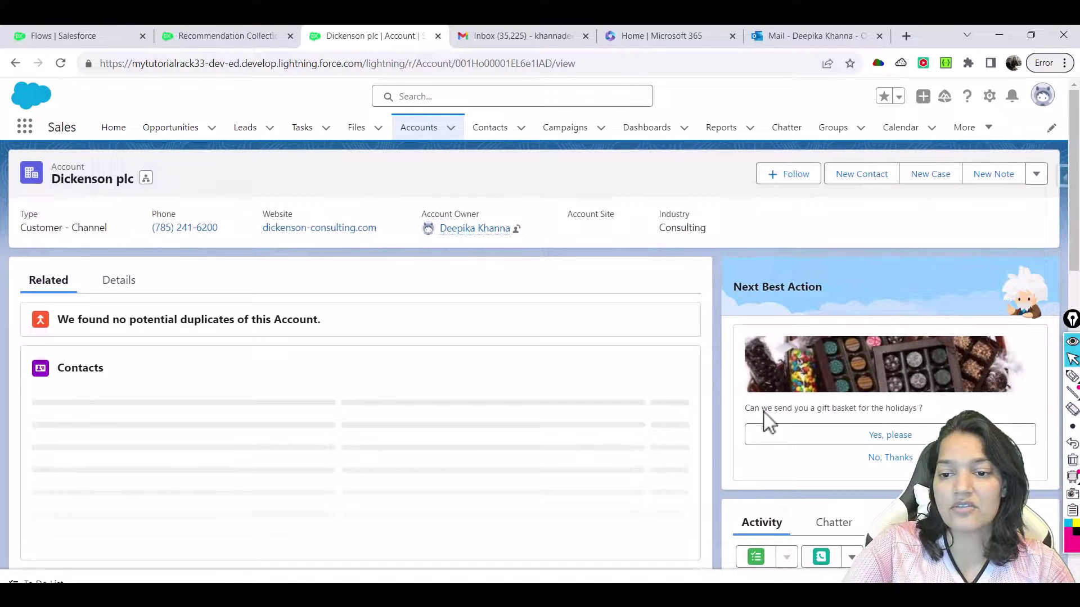
pyautogui.moveTo(741, 410); pyautogui.dragTo(925, 405)
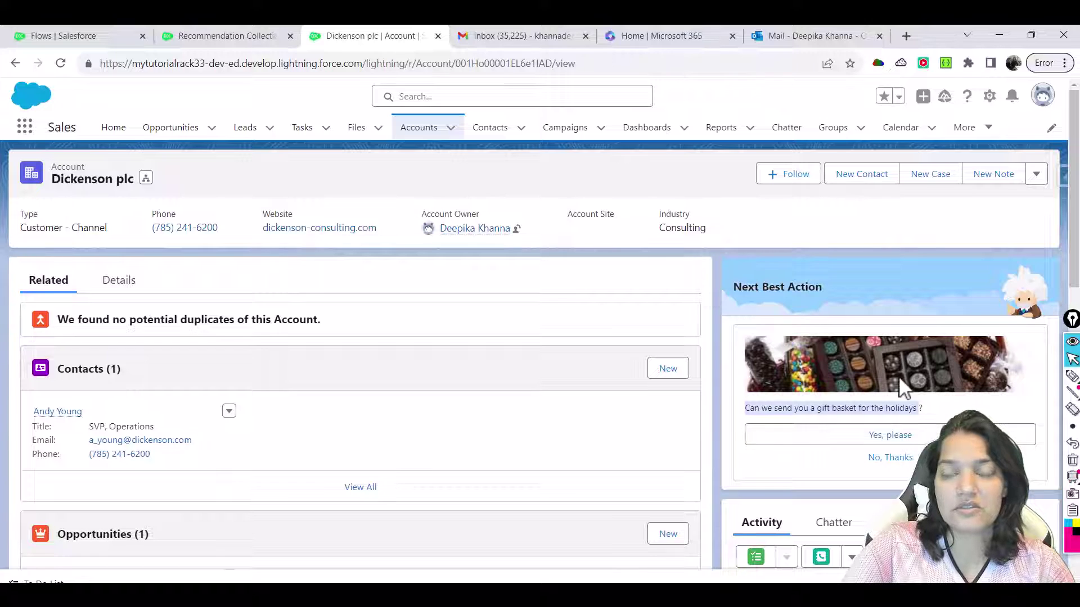
pyautogui.click(890, 458)
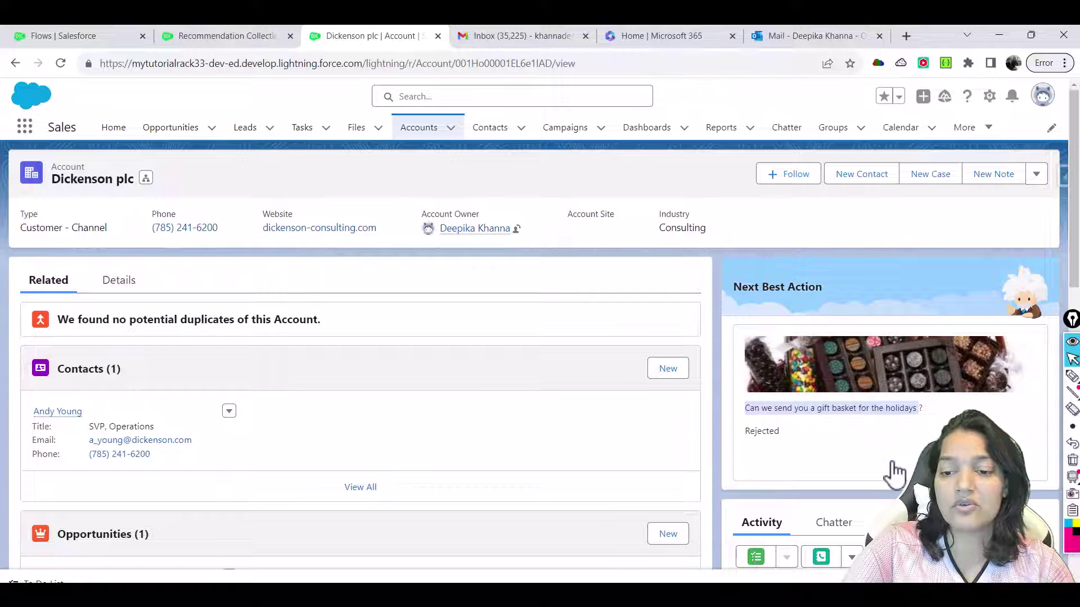
pyautogui.moveTo(805, 448); pyautogui.dragTo(746, 427)
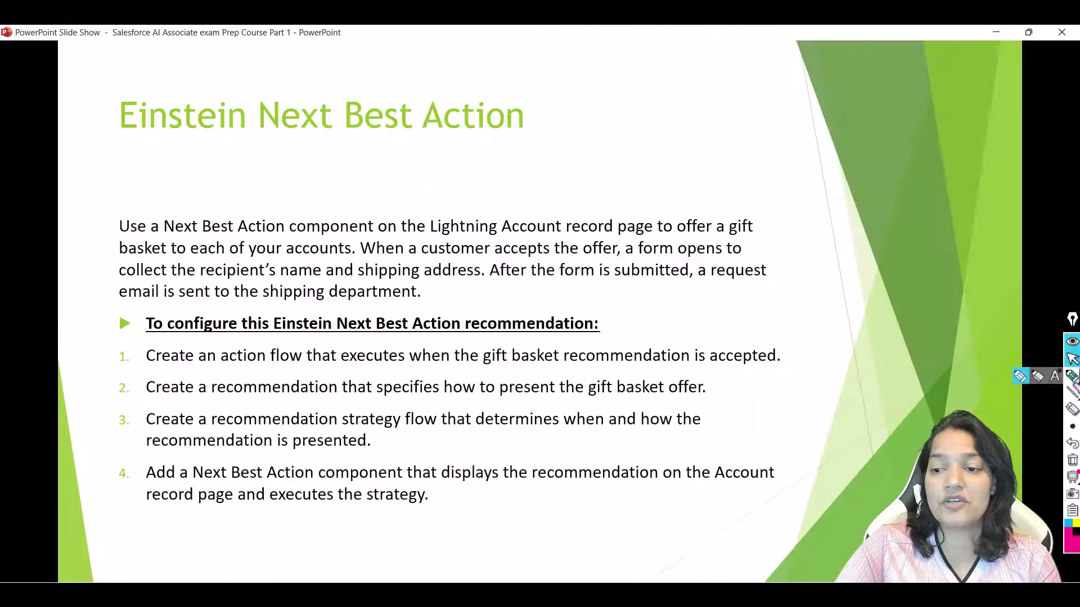
# Step: Highlight 'an action flow', 'gift basket recommendation' and the offer phrases, and circle 'recommendation strategy flow'
pyautogui.click(1072, 376)
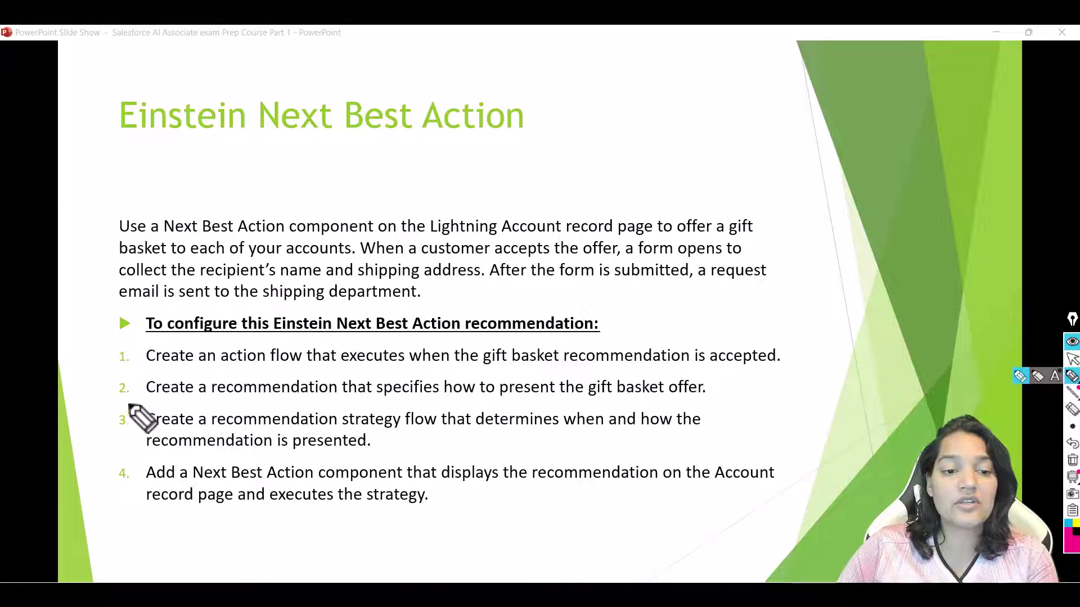
pyautogui.moveTo(212, 370); pyautogui.dragTo(321, 369)
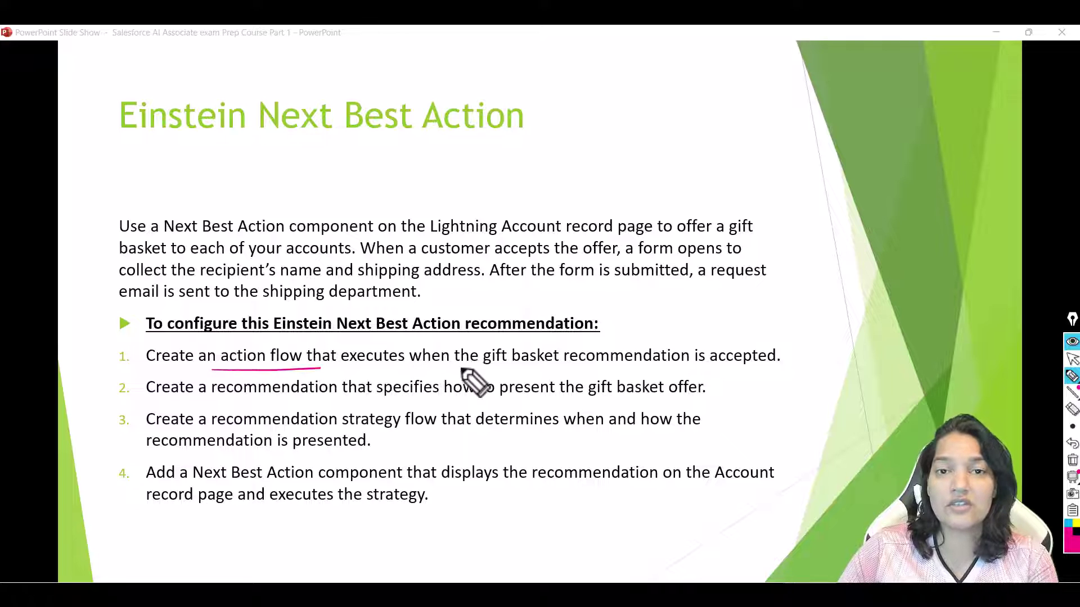
pyautogui.moveTo(499, 368); pyautogui.dragTo(757, 371)
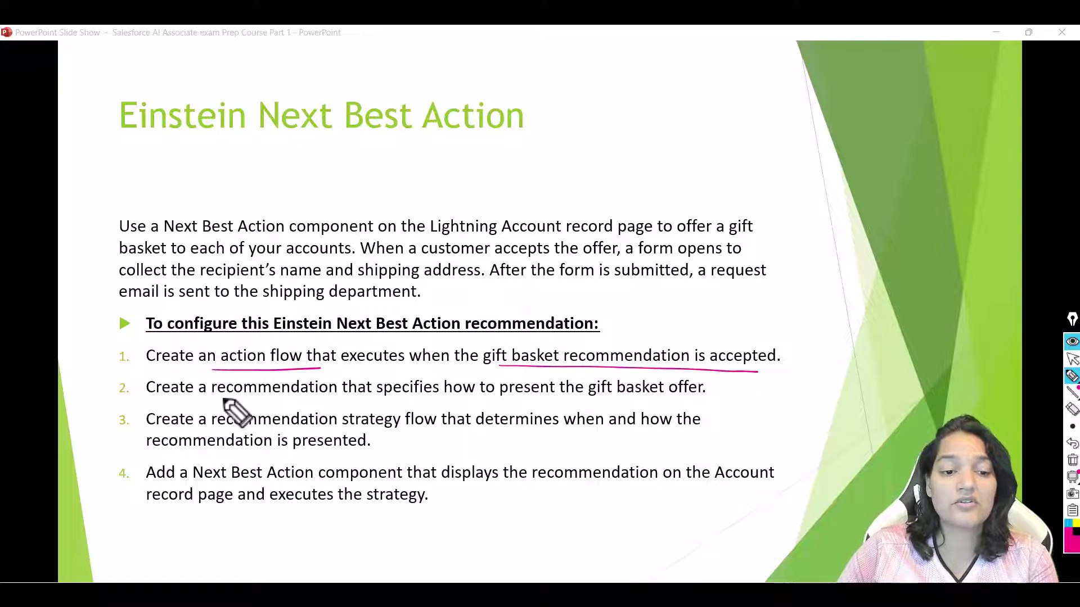
pyautogui.moveTo(204, 399); pyautogui.dragTo(337, 399)
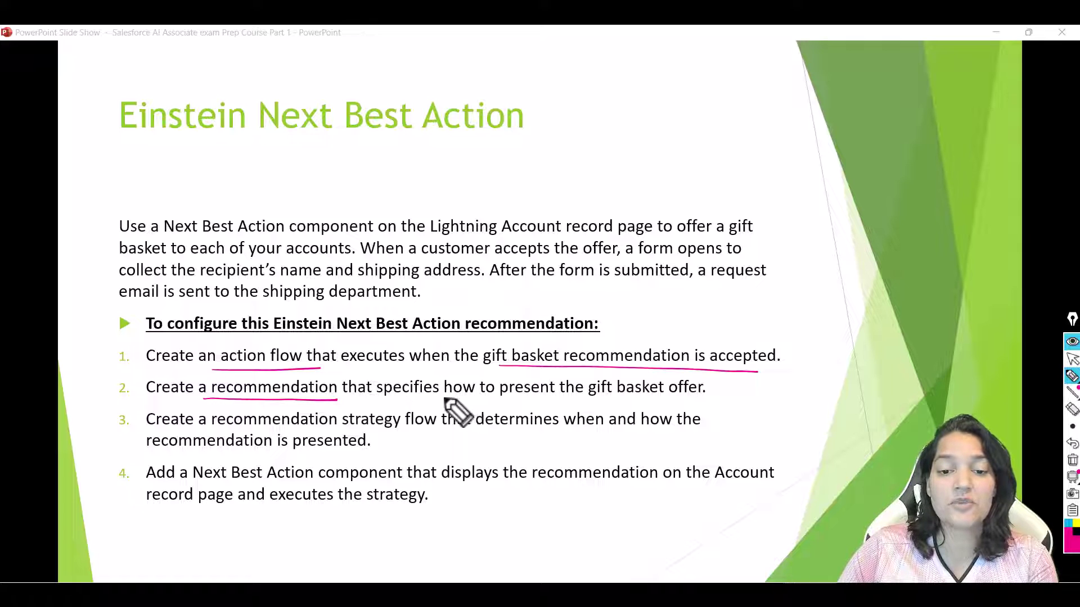
pyautogui.moveTo(442, 398); pyautogui.dragTo(698, 398)
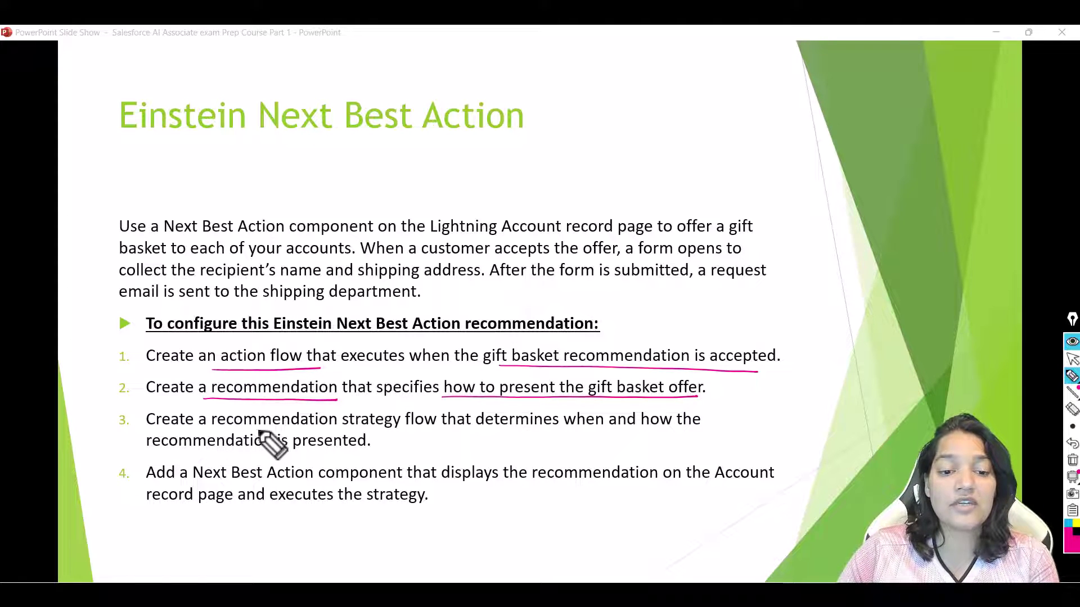
pyautogui.moveTo(308, 429)
pyautogui.mouseDown()
pyautogui.moveTo(450, 418)
pyautogui.moveTo(378, 409)
pyautogui.moveTo(212, 422)
pyautogui.mouseUp()
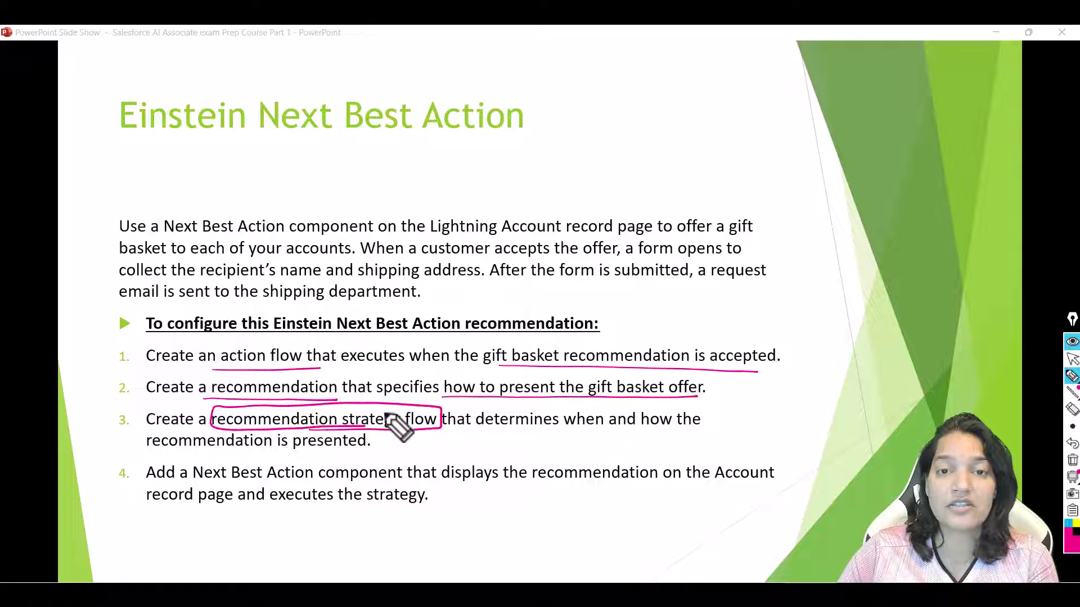